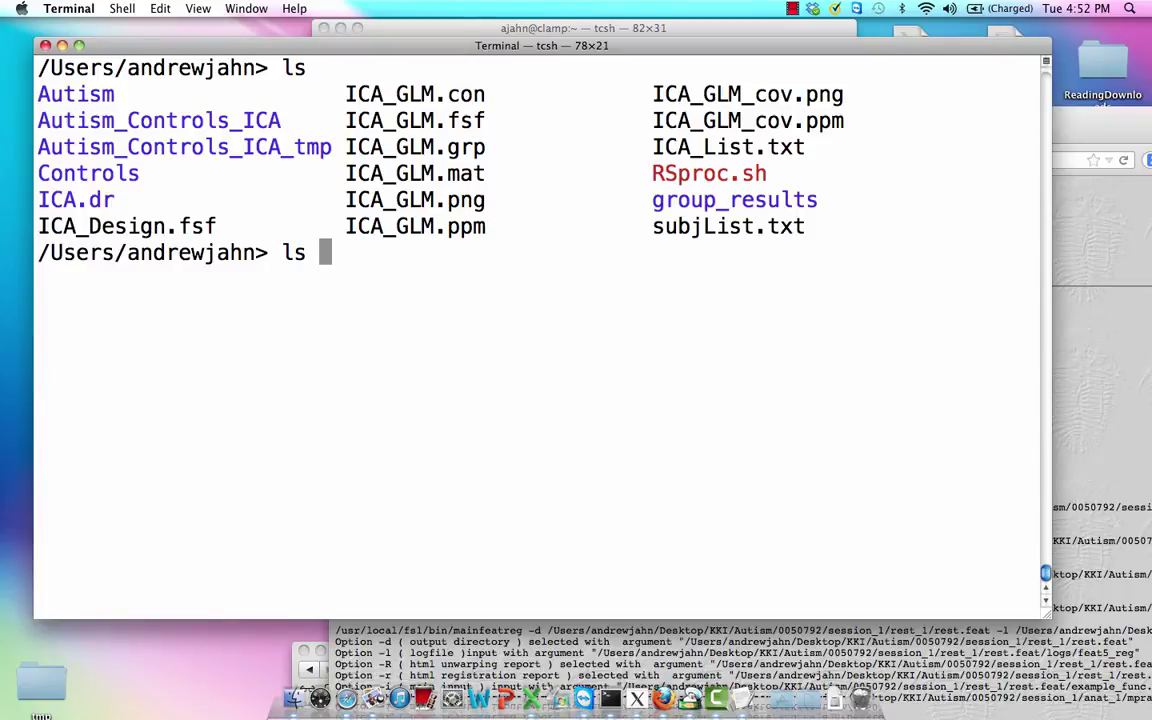
- List the Autism_Controls_ICA folder, highlighting melodic_IC.nii.gz, then launch fslview
{"action": "type", "text": "Autism_C"}
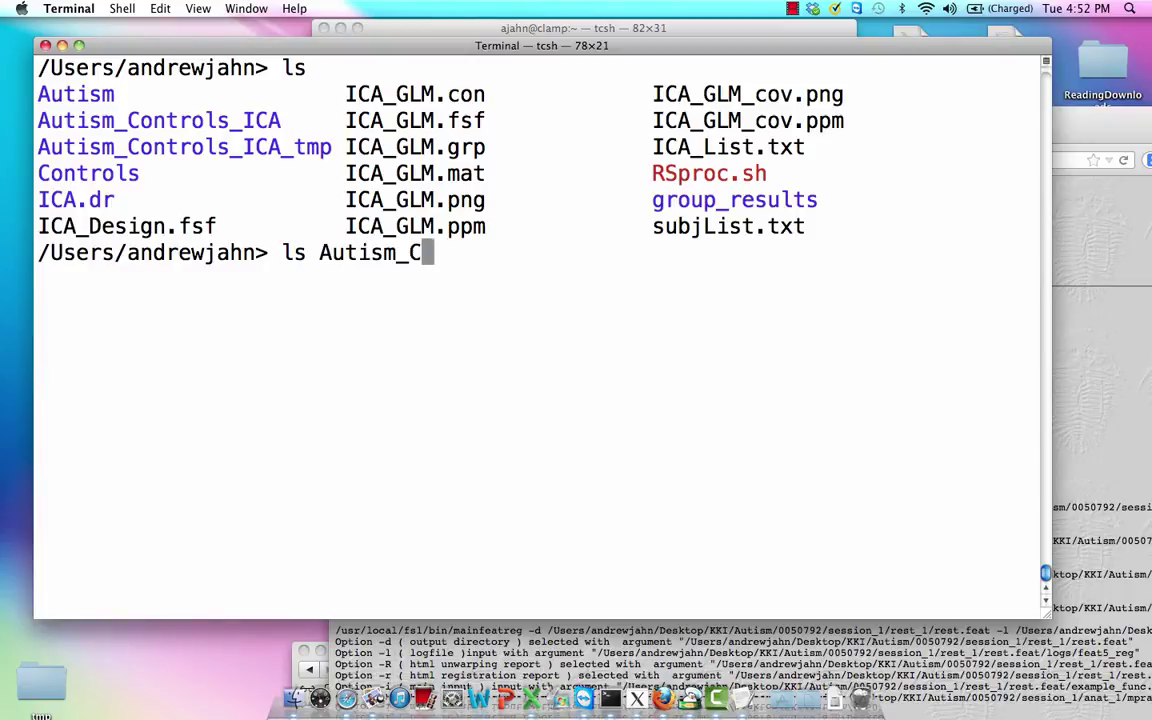
{"action": "key", "text": "Tab"}
{"action": "key", "text": "Return"}
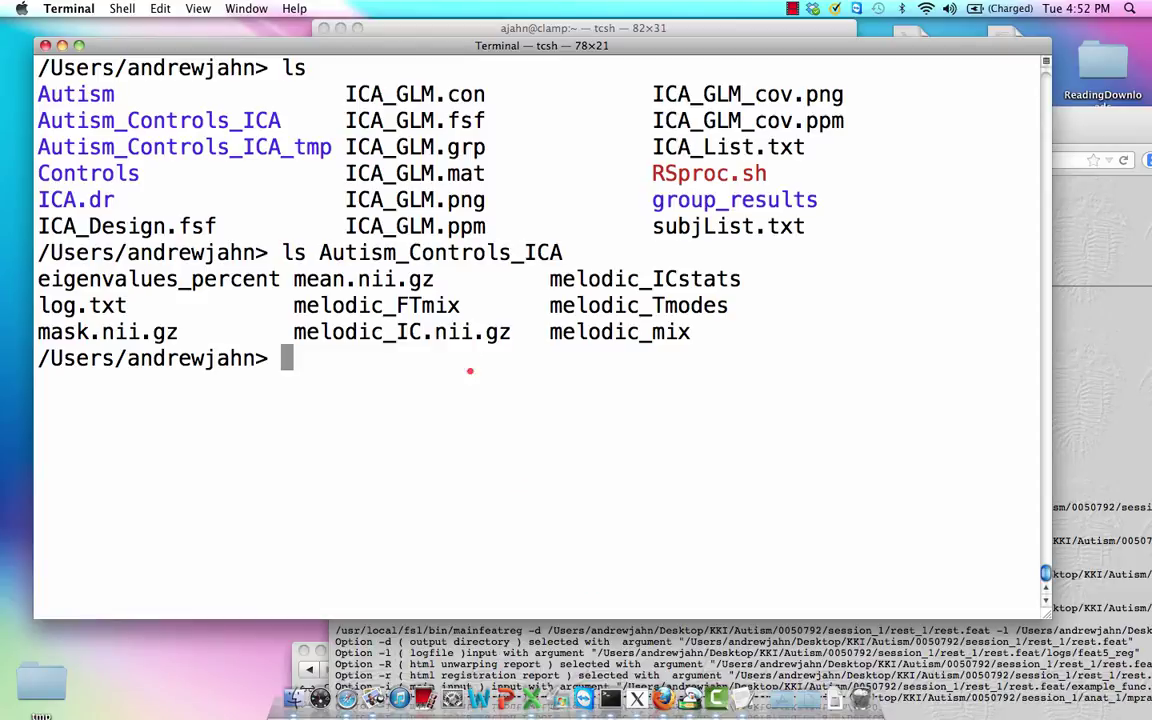
{"action": "left_click_drag", "start_coordinate": [511, 333], "coordinate": [283, 338]}
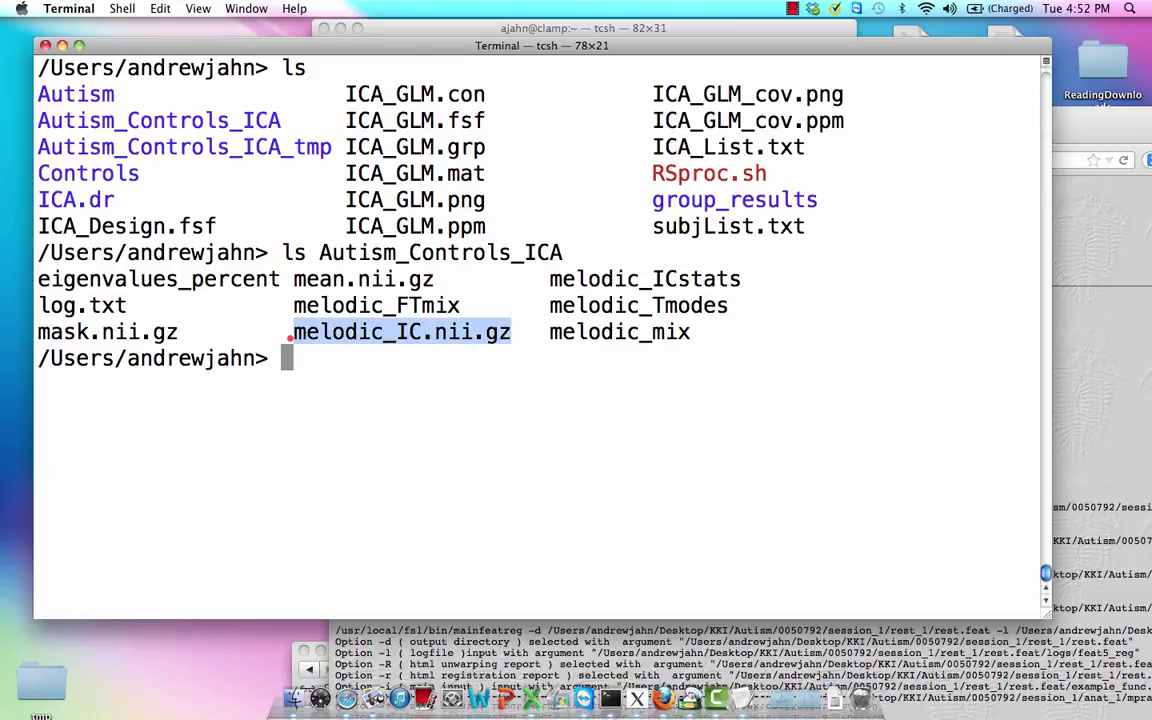
{"action": "left_click", "coordinate": [326, 376]}
{"action": "type", "text": "fslview"}
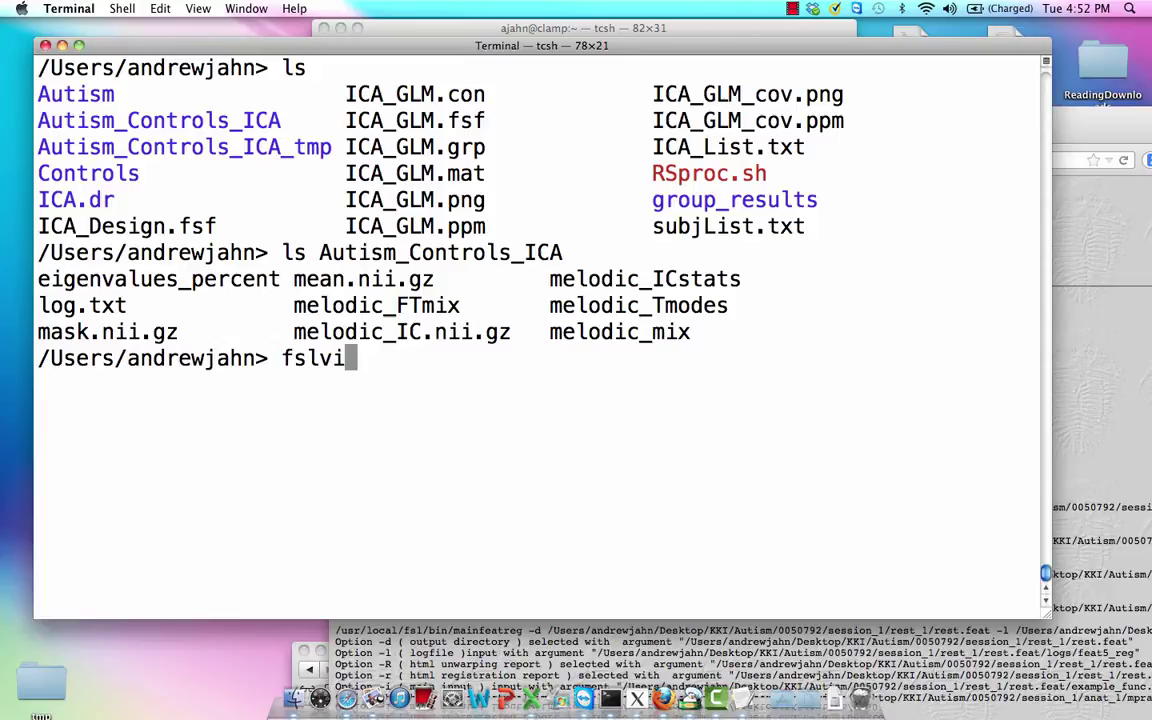
{"action": "key", "text": "Return"}
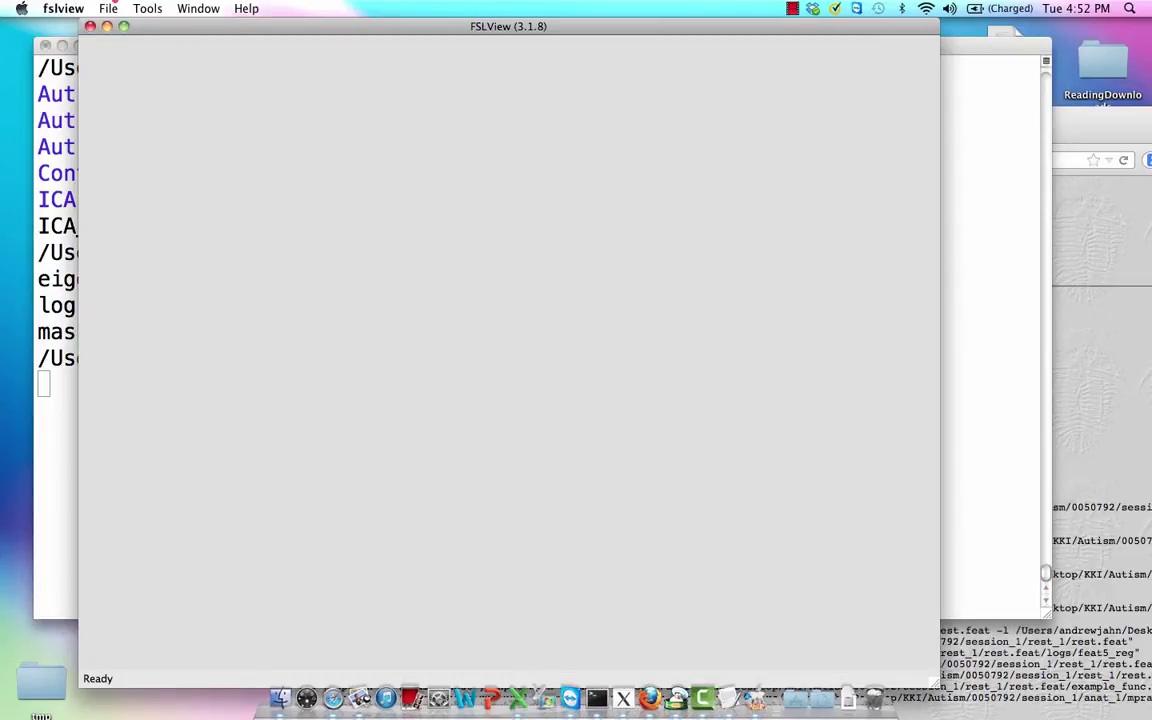
- Load Autism_Controls_ICA/melodic_IC.nii.gz into FSLView
{"action": "left_click", "coordinate": [108, 9]}
{"action": "left_click", "coordinate": [112, 28]}
{"action": "left_click", "coordinate": [350, 90]}
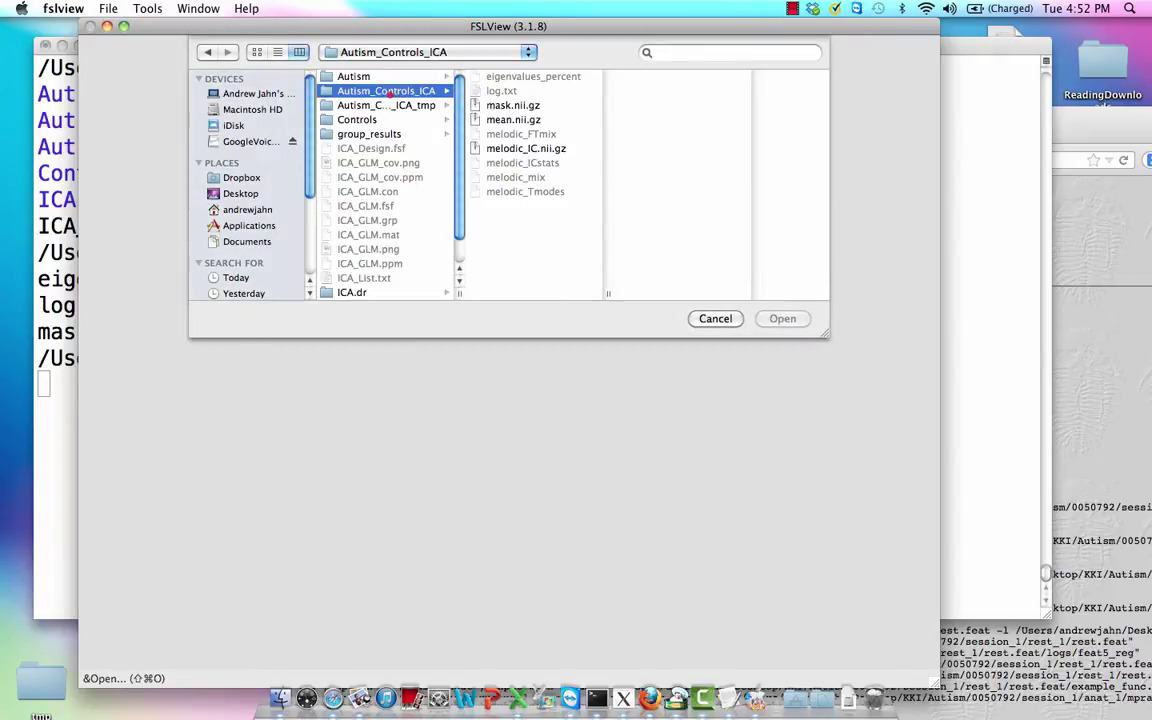
{"action": "left_click", "coordinate": [530, 148]}
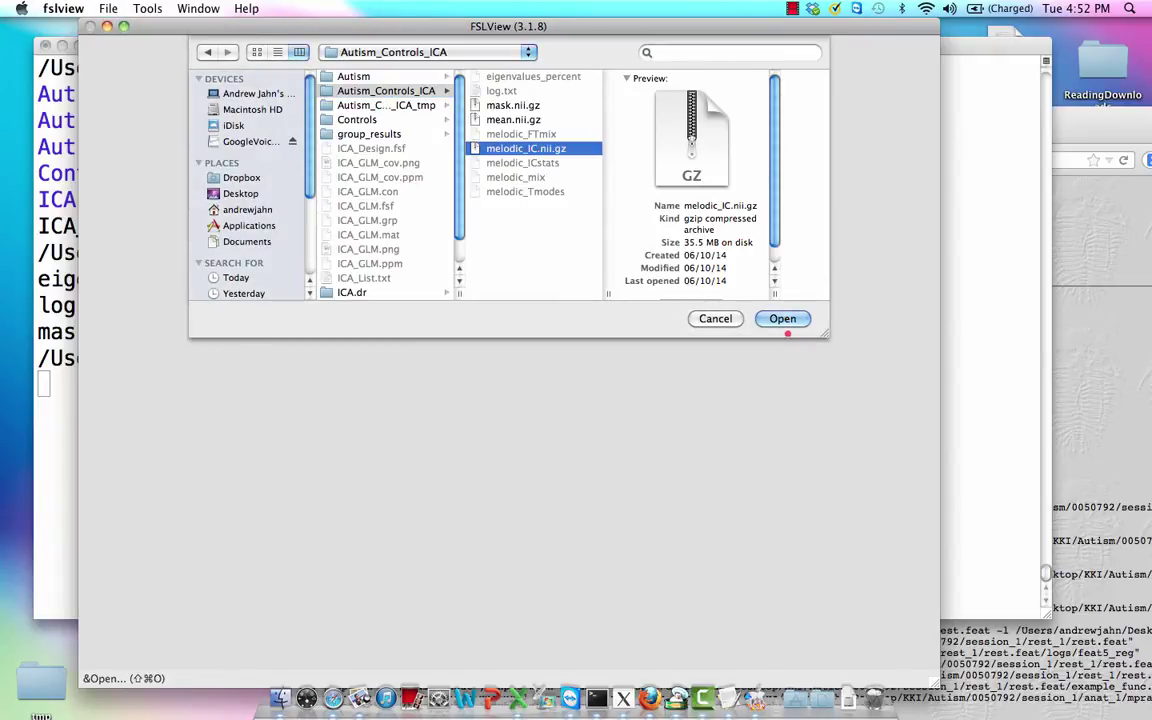
{"action": "left_click", "coordinate": [785, 316]}
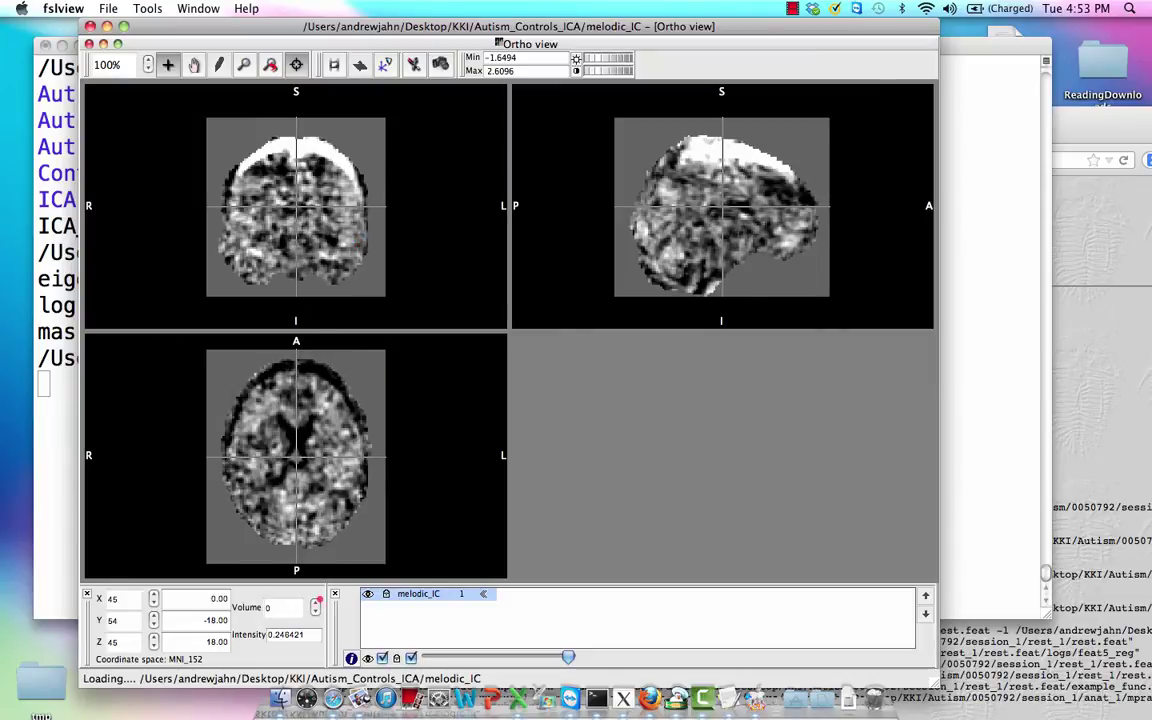
- Step through component volumes 1 to 4, settle on 3, and place the crosshair frontally
{"action": "left_click", "coordinate": [315, 603]}
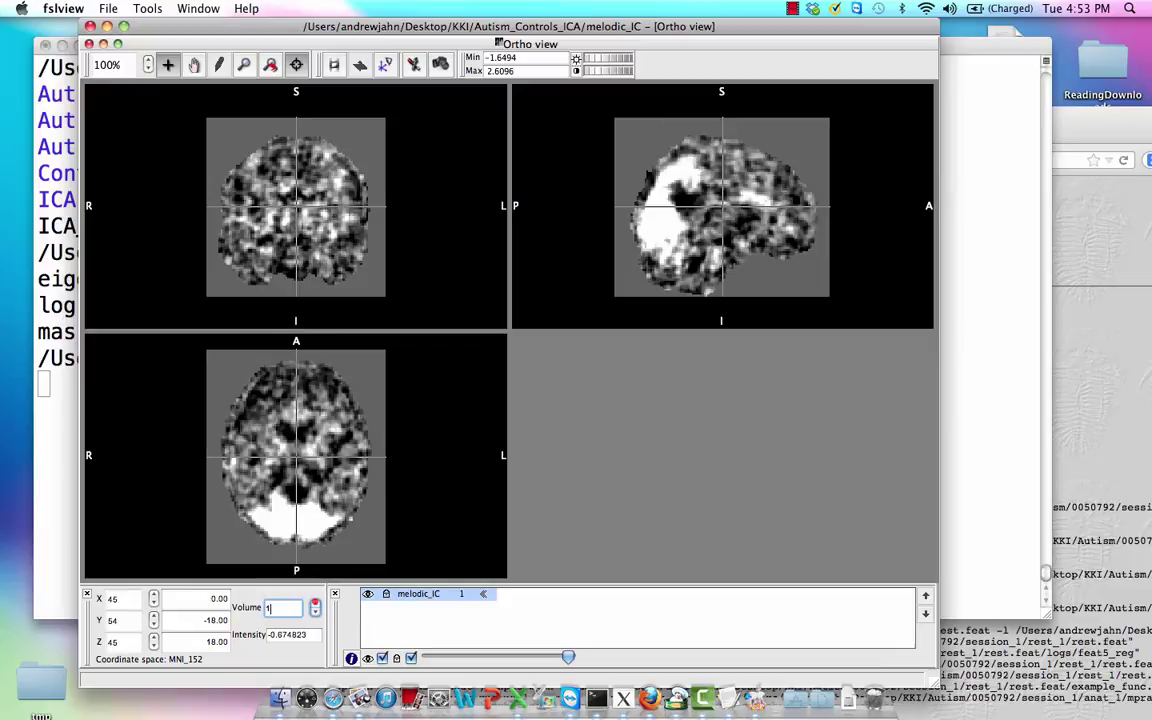
{"action": "left_click", "coordinate": [315, 603]}
{"action": "left_click", "coordinate": [315, 603]}
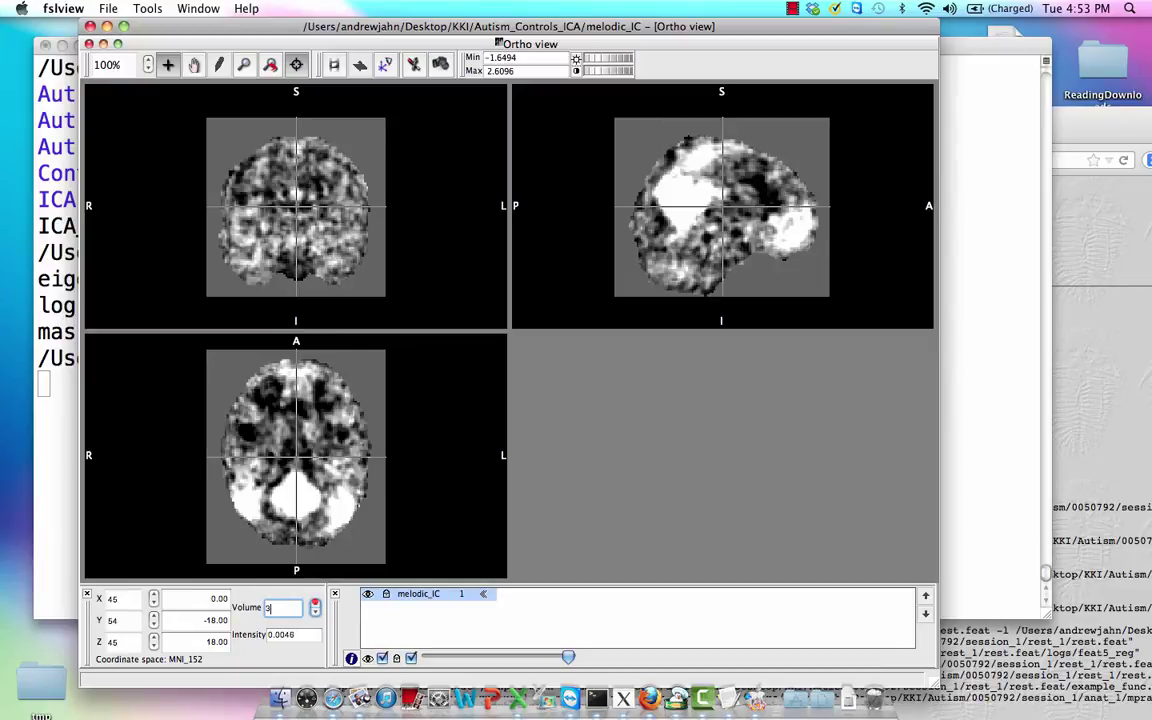
{"action": "left_click", "coordinate": [315, 603]}
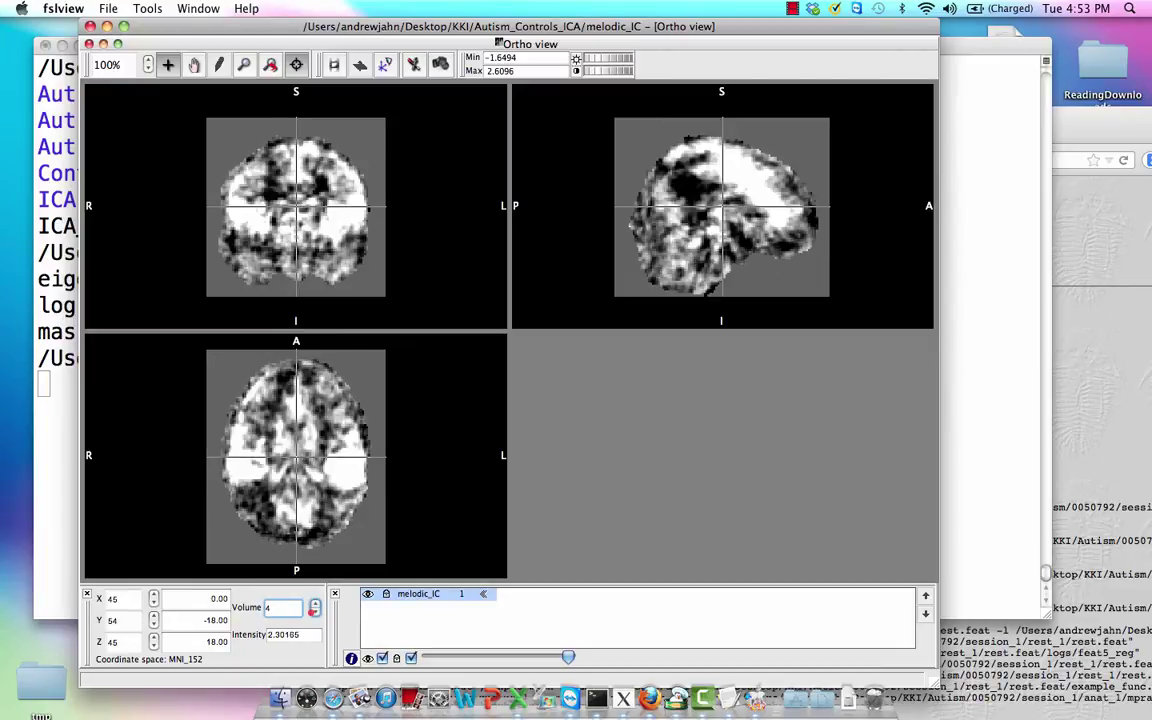
{"action": "left_click", "coordinate": [315, 612]}
{"action": "left_click_drag", "start_coordinate": [785, 188], "coordinate": [791, 226]}
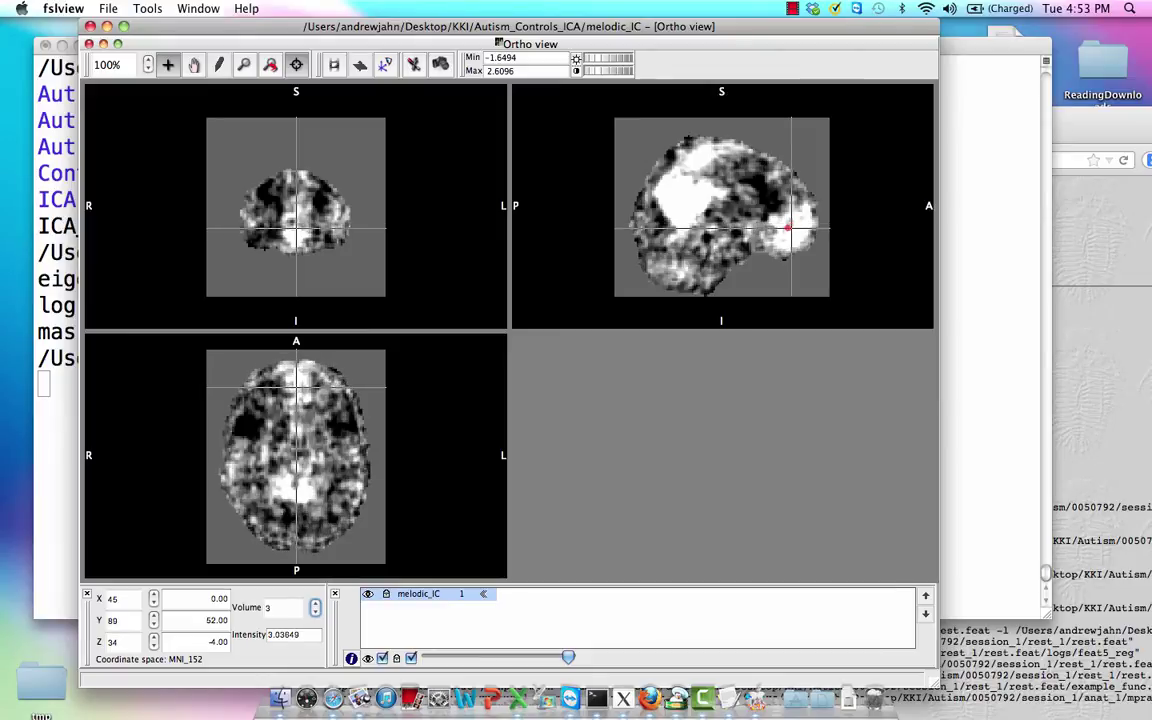
- Mark the posterior region and step through components 4 to 8, settling on 7
{"action": "left_click", "coordinate": [688, 193]}
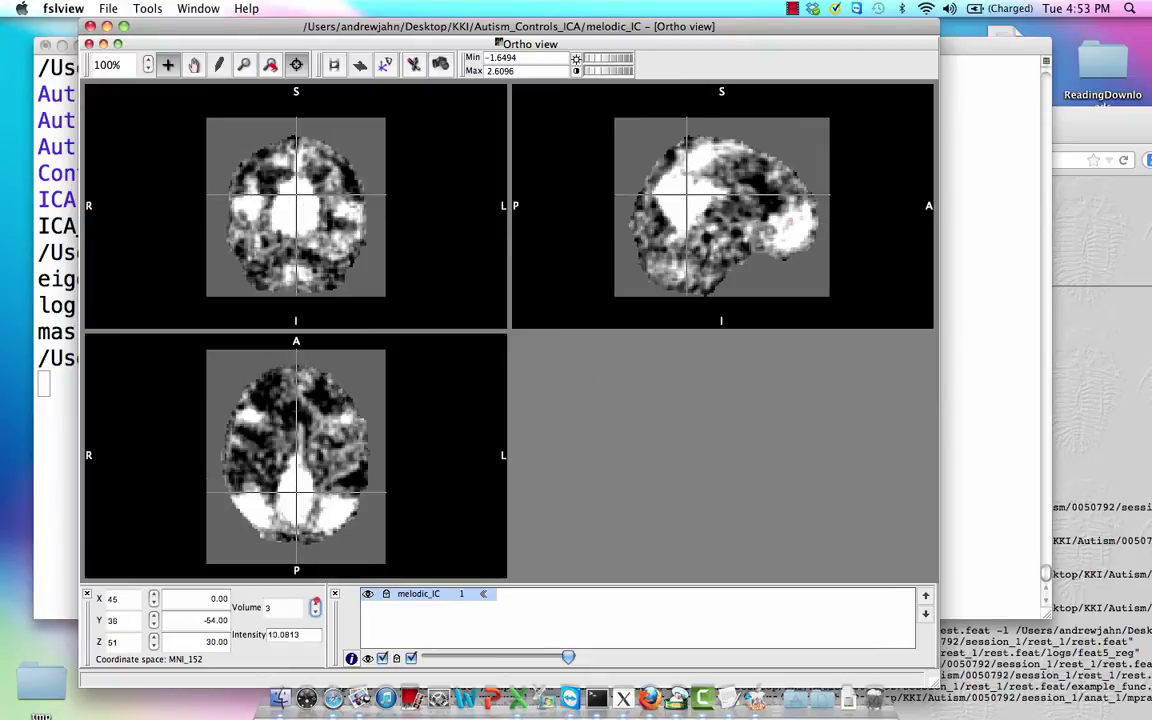
{"action": "left_click", "coordinate": [315, 603]}
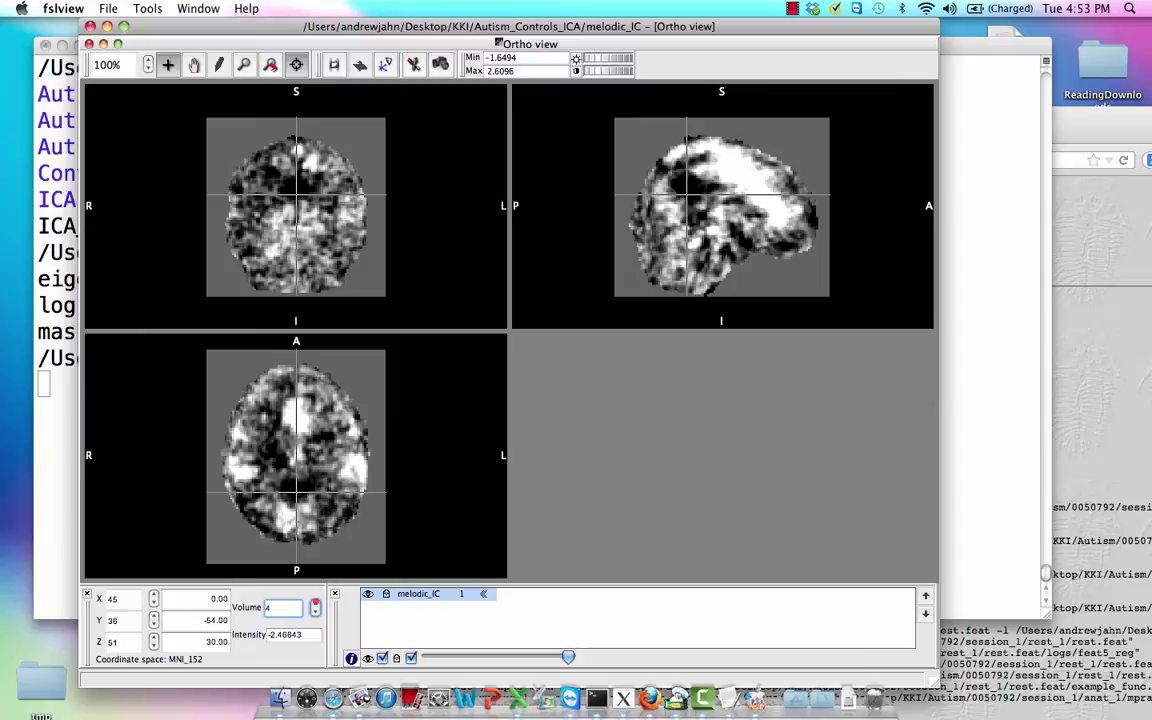
{"action": "left_click", "coordinate": [315, 603]}
{"action": "left_click", "coordinate": [315, 603]}
{"action": "left_click", "coordinate": [315, 603]}
{"action": "left_click", "coordinate": [315, 603]}
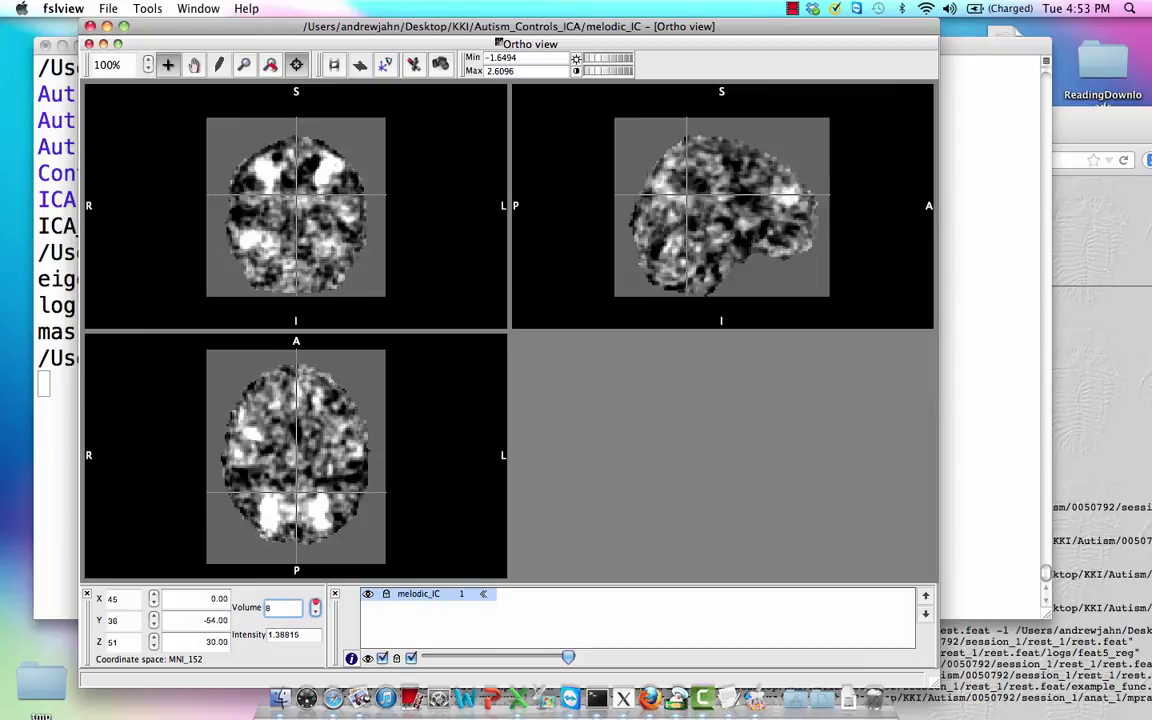
{"action": "left_click", "coordinate": [315, 612]}
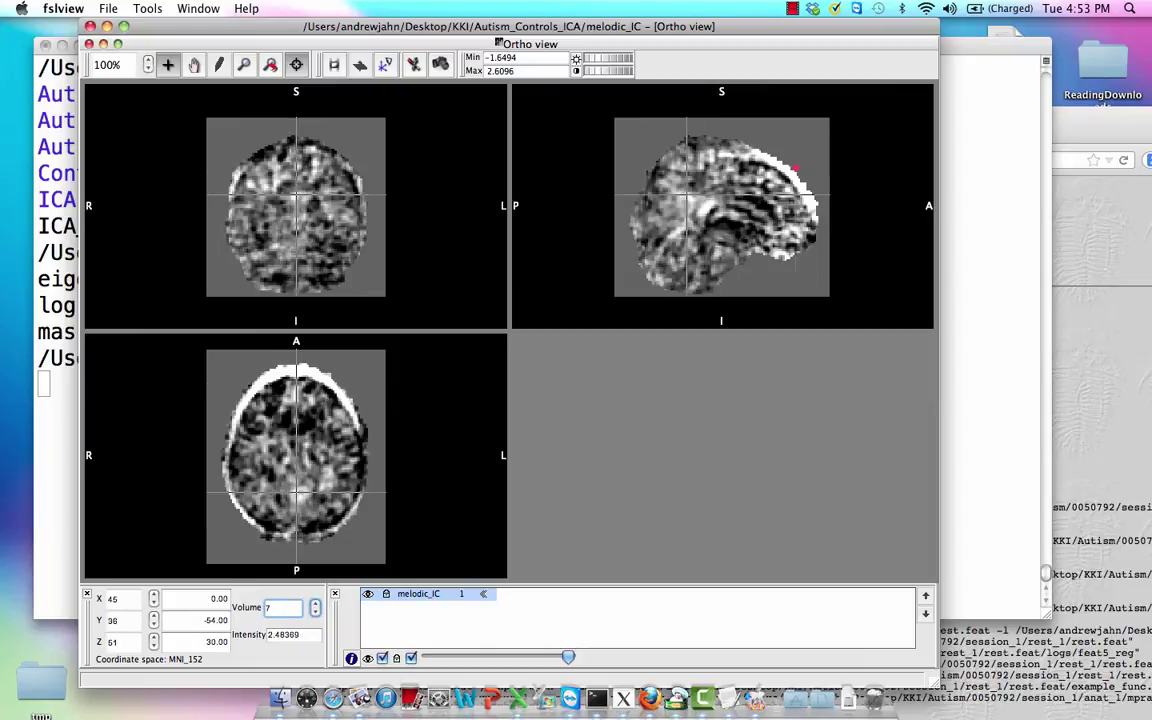
{"action": "left_click", "coordinate": [786, 170]}
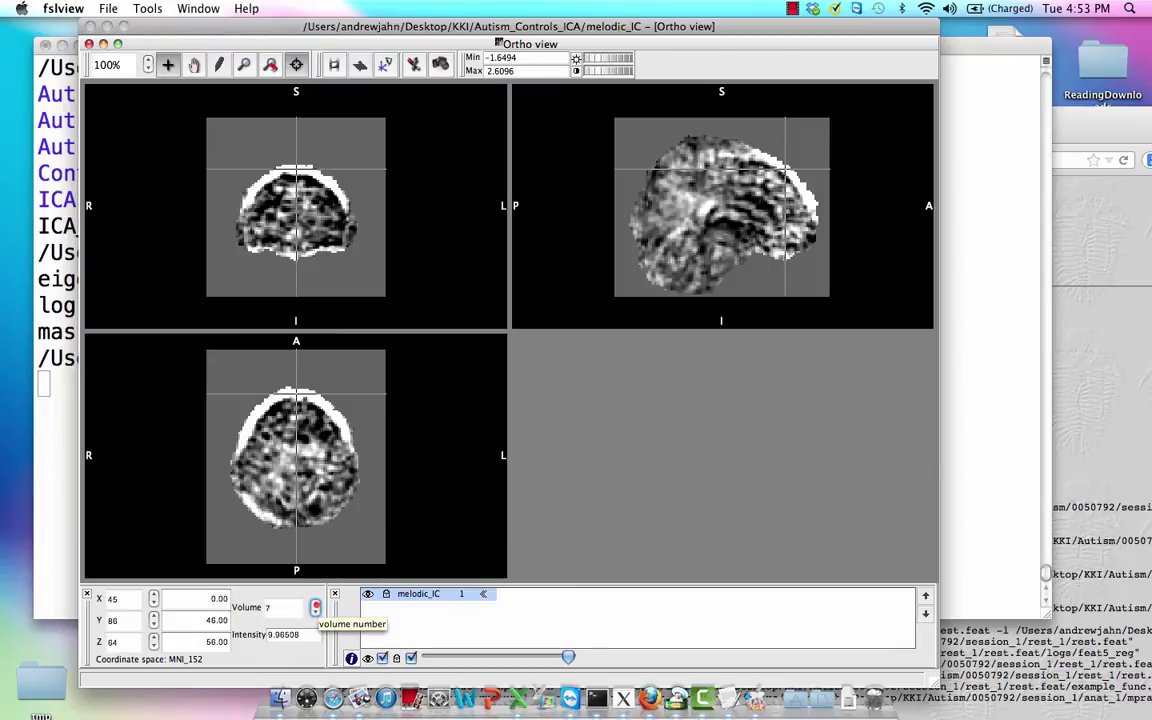
- Advance through components 9 to 14 and mark the bright parietal region
{"action": "left_click", "coordinate": [315, 604]}
{"action": "left_click", "coordinate": [315, 604]}
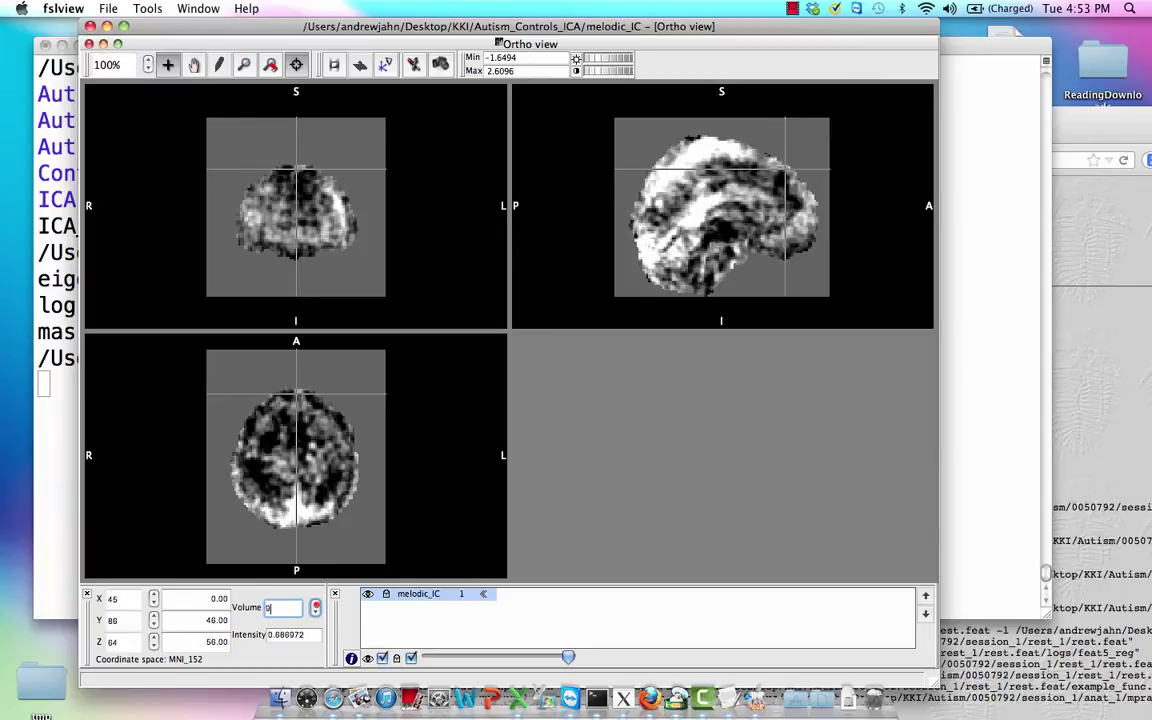
{"action": "left_click", "coordinate": [315, 604]}
{"action": "left_click", "coordinate": [315, 604]}
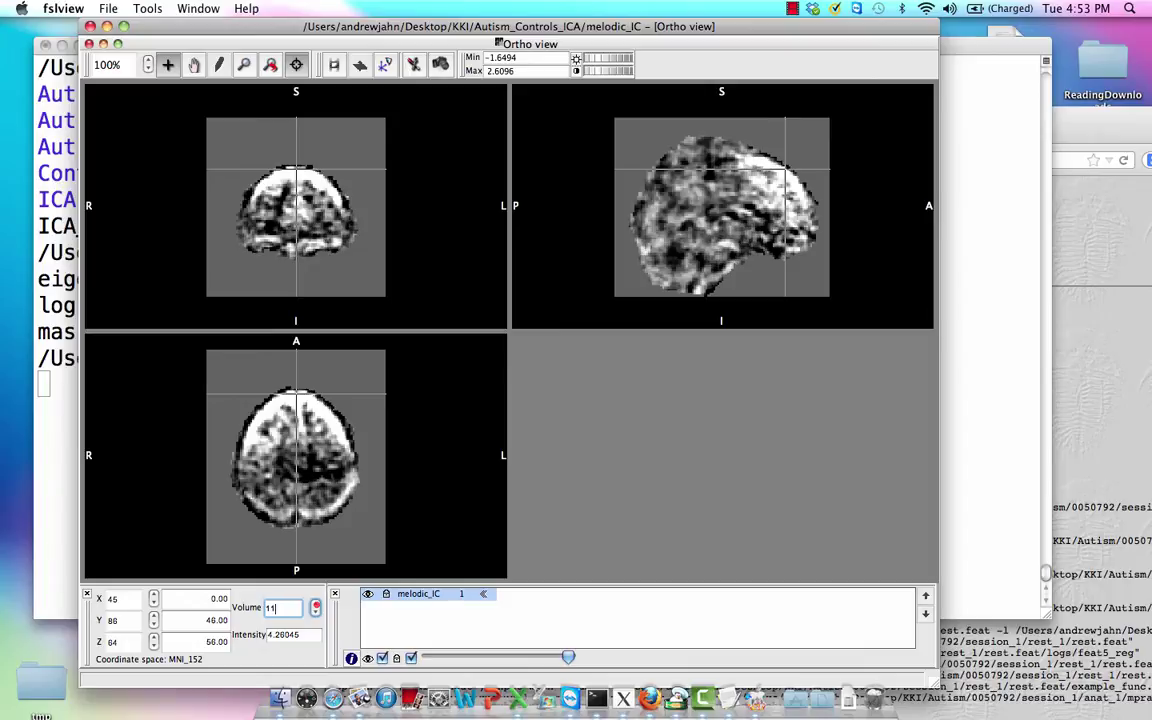
{"action": "left_click", "coordinate": [315, 604]}
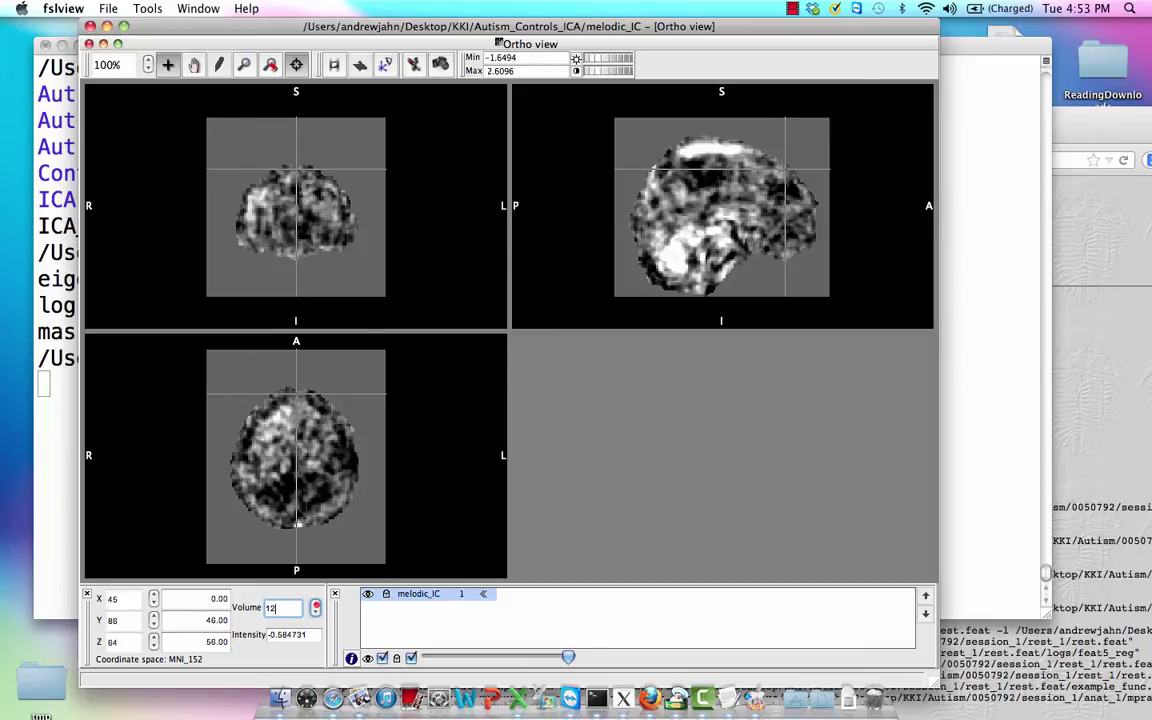
{"action": "left_click", "coordinate": [315, 604]}
{"action": "left_click", "coordinate": [315, 604]}
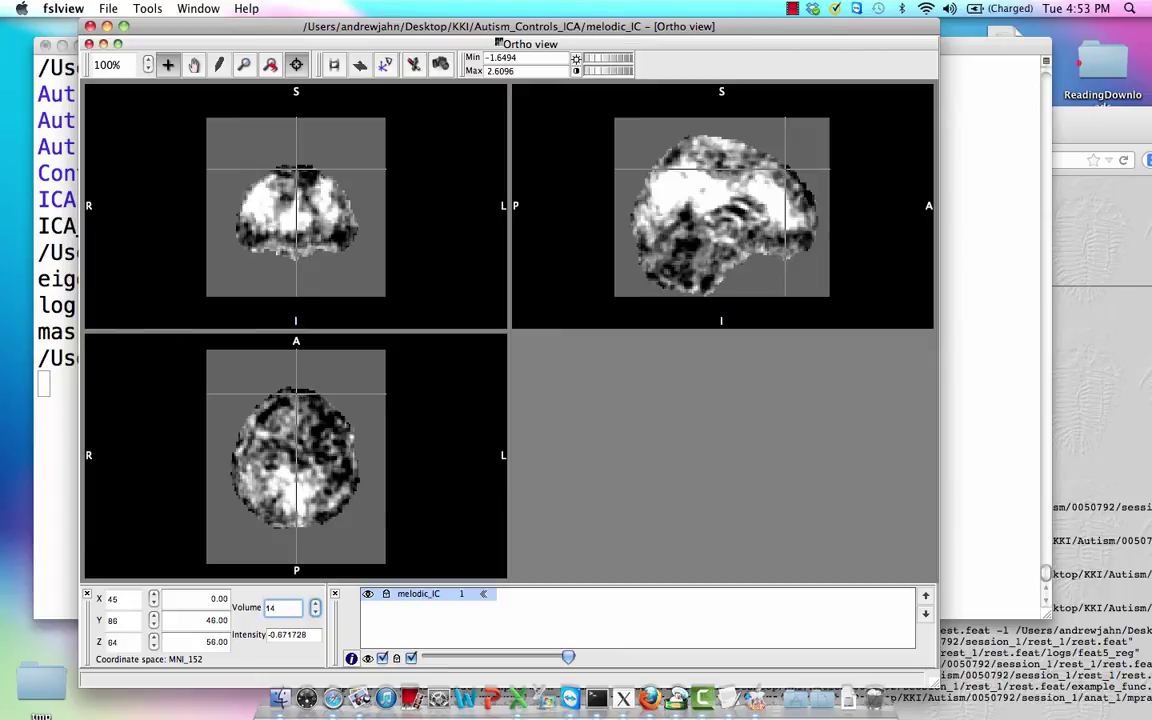
{"action": "left_click", "coordinate": [775, 203]}
{"action": "left_click", "coordinate": [691, 183]}
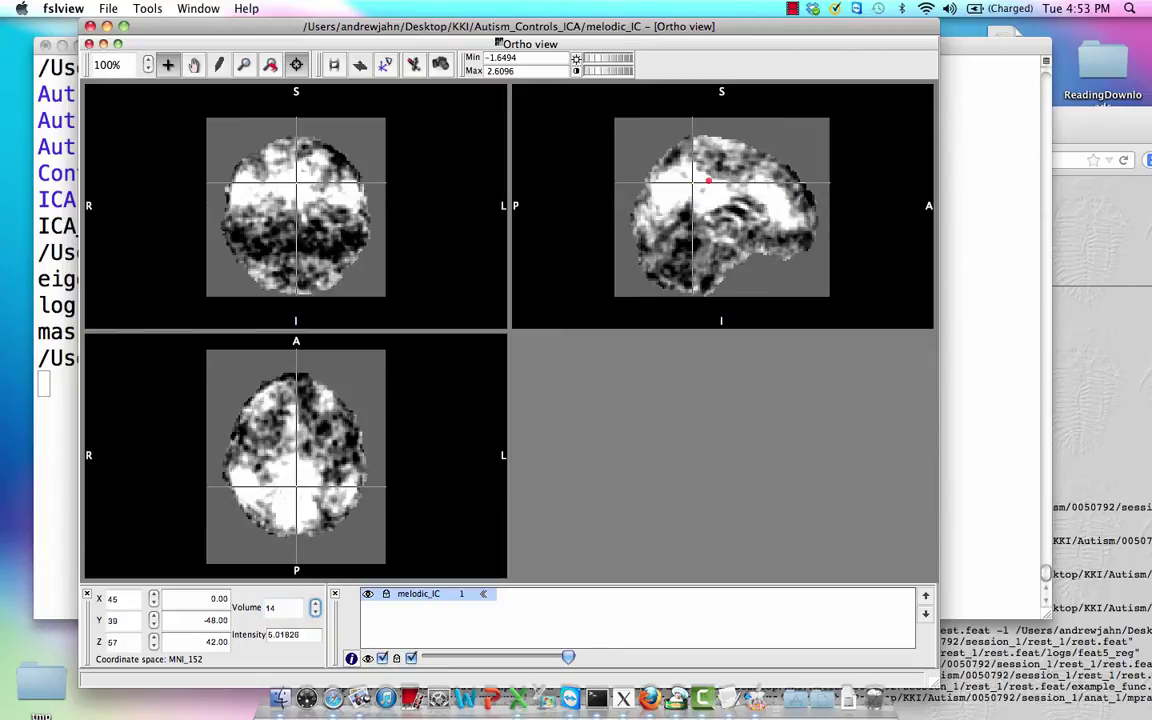
- Quit FSLView and list the working folder contents again
{"action": "left_click", "coordinate": [89, 26]}
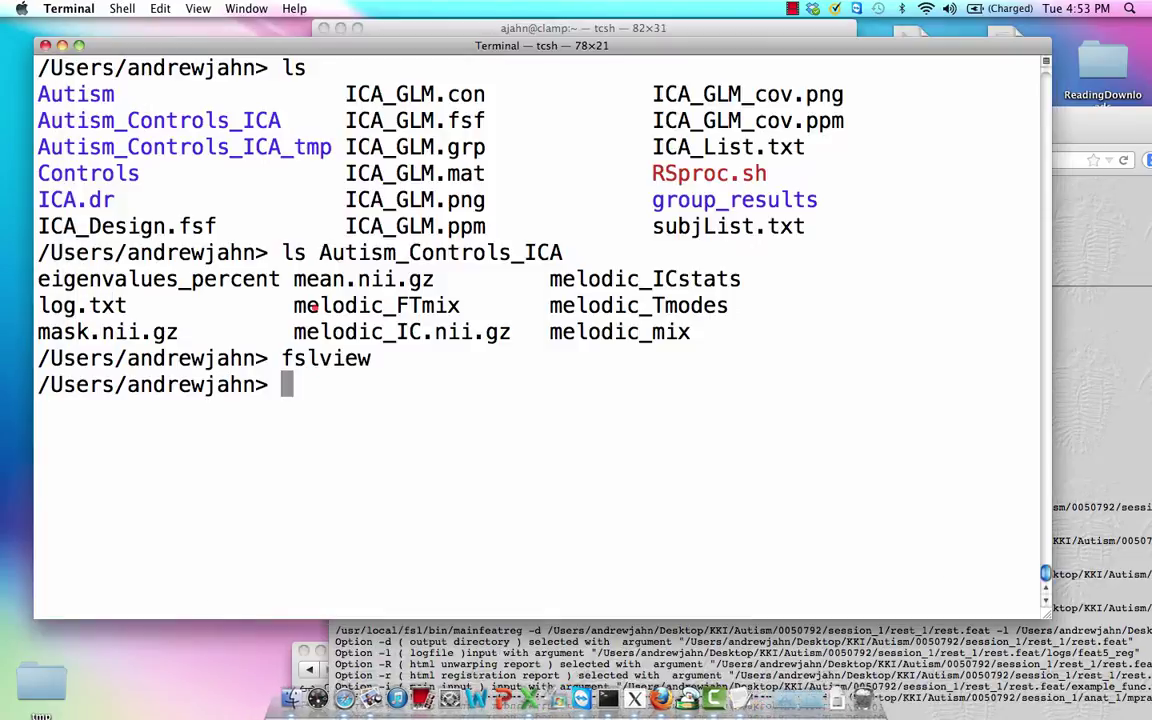
{"action": "type", "text": "ls"}
{"action": "key", "text": "Return"}
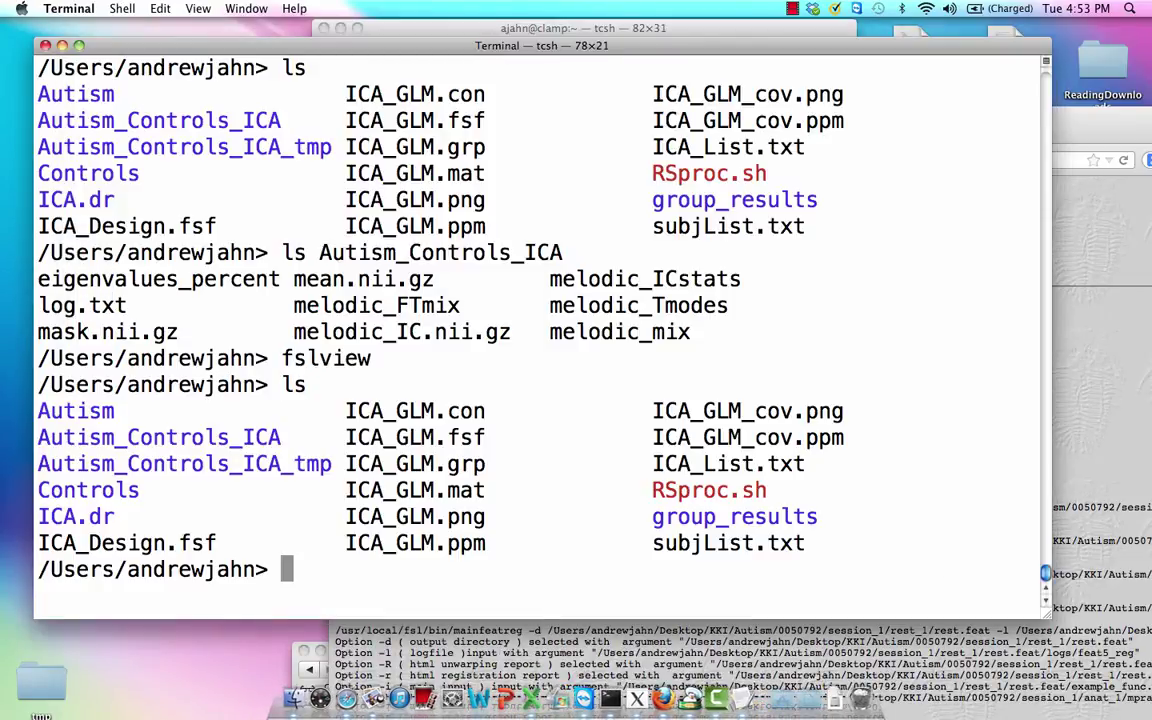
- Open ICA_List.txt in vim to view the ten subjects' filtered_func_data paths
{"action": "type", "text": "vi ICA_L"}
{"action": "key", "text": "Tab"}
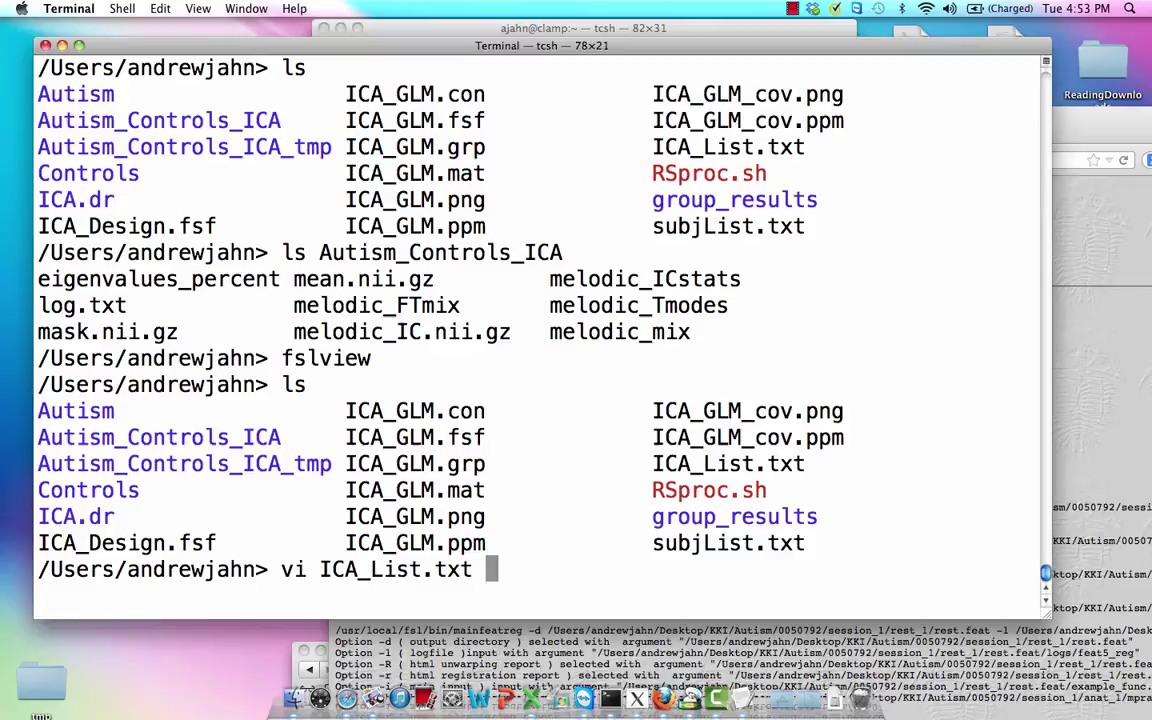
{"action": "key", "text": "Return"}
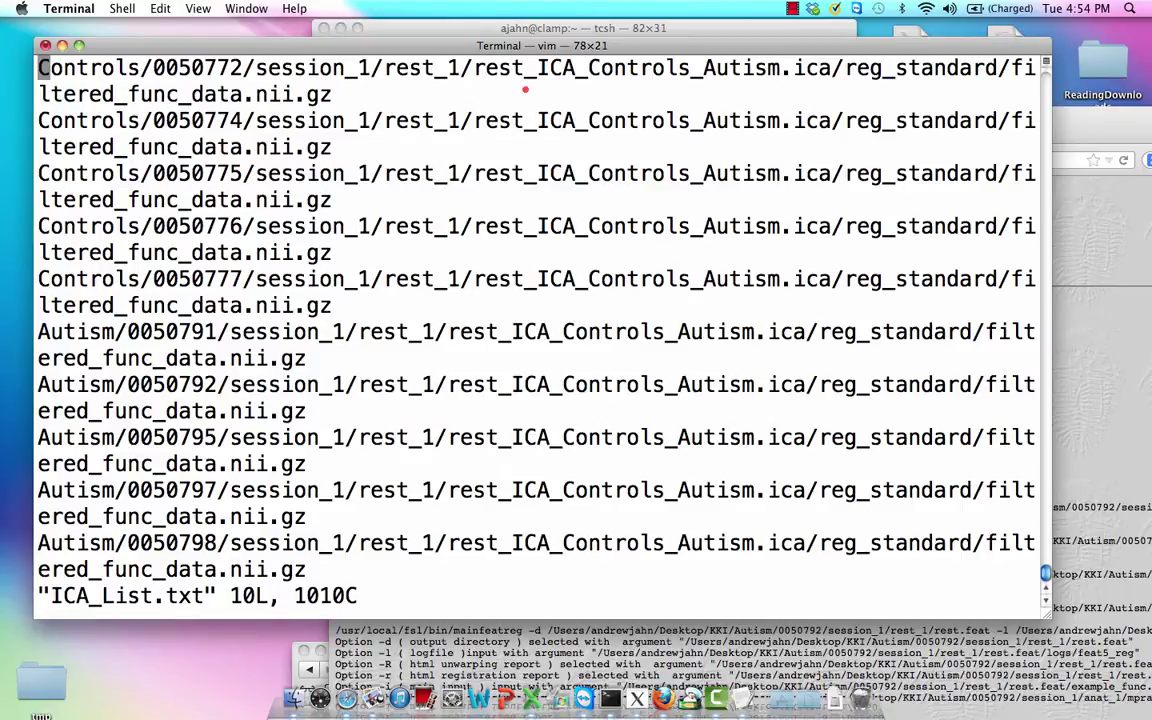
{"action": "scroll", "coordinate": [524, 90], "scroll_direction": "up", "scroll_amount": 2}
- Highlight parts of the first subject path, including filtered_func_data.nii.gz
{"action": "left_click_drag", "start_coordinate": [1036, 205], "coordinate": [1030, 173]}
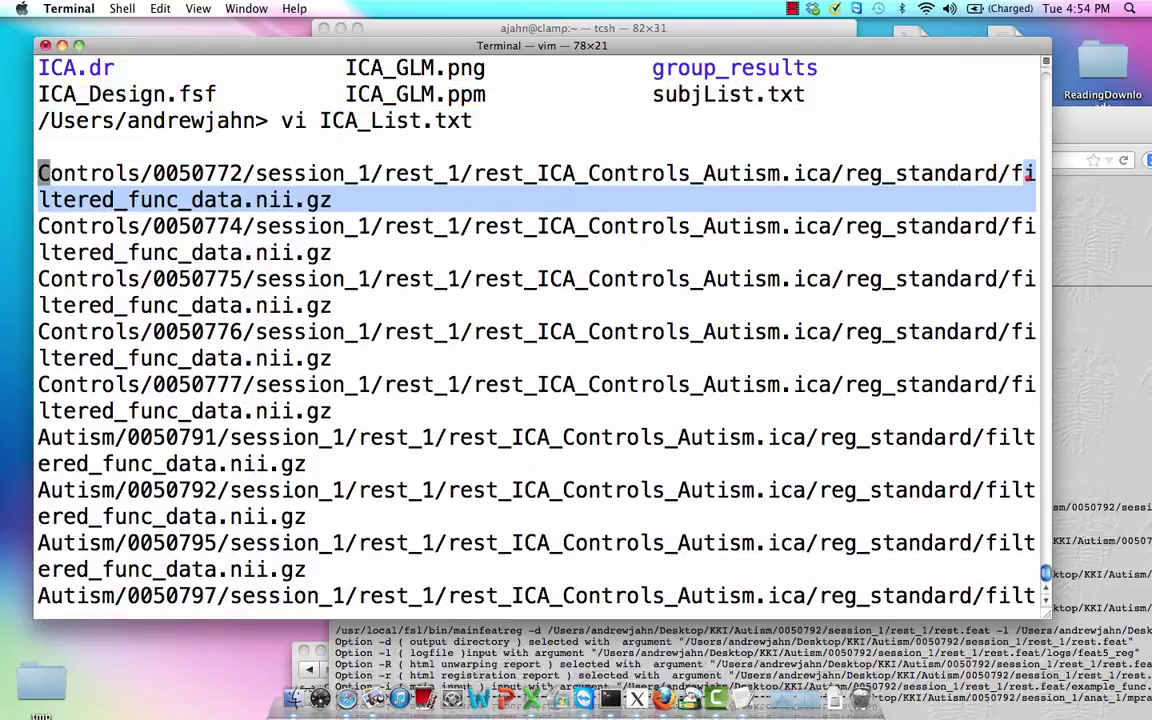
{"action": "scroll", "coordinate": [885, 259], "scroll_direction": "down", "scroll_amount": 2}
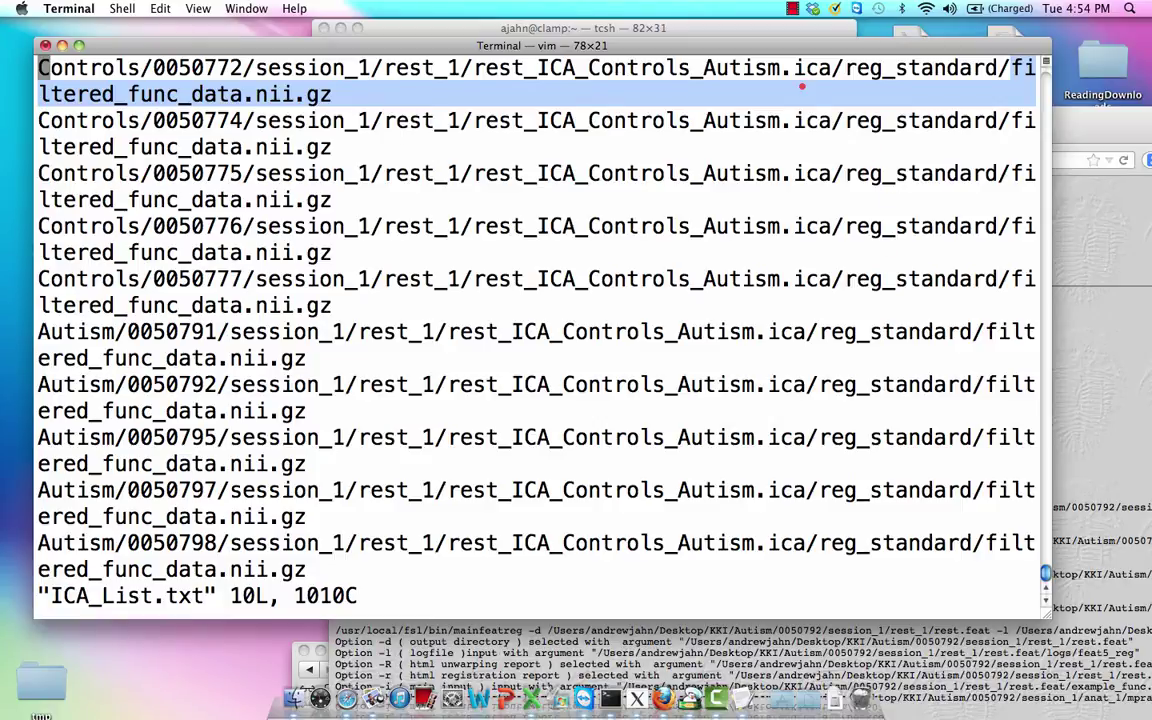
{"action": "left_click", "coordinate": [802, 87]}
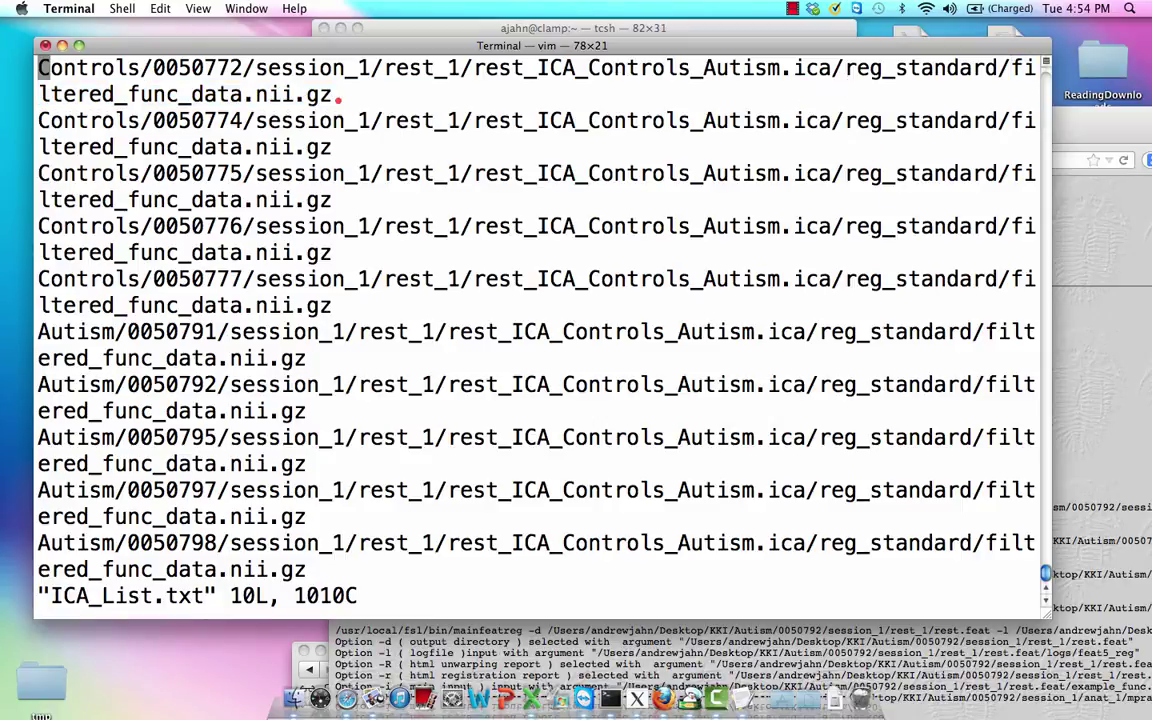
{"action": "left_click_drag", "start_coordinate": [339, 94], "coordinate": [1011, 72]}
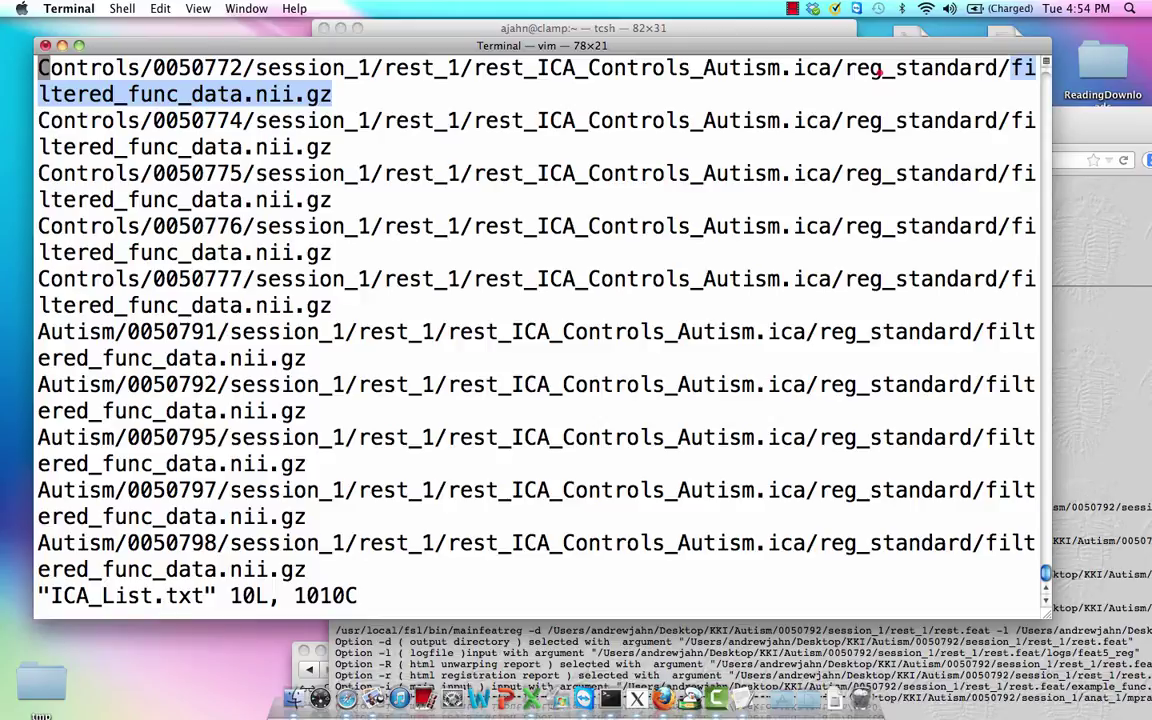
- Quit vim with :q and begin typing dual_regression Autism_C at the prompt
{"action": "type", "text": ":q"}
{"action": "key", "text": "Return"}
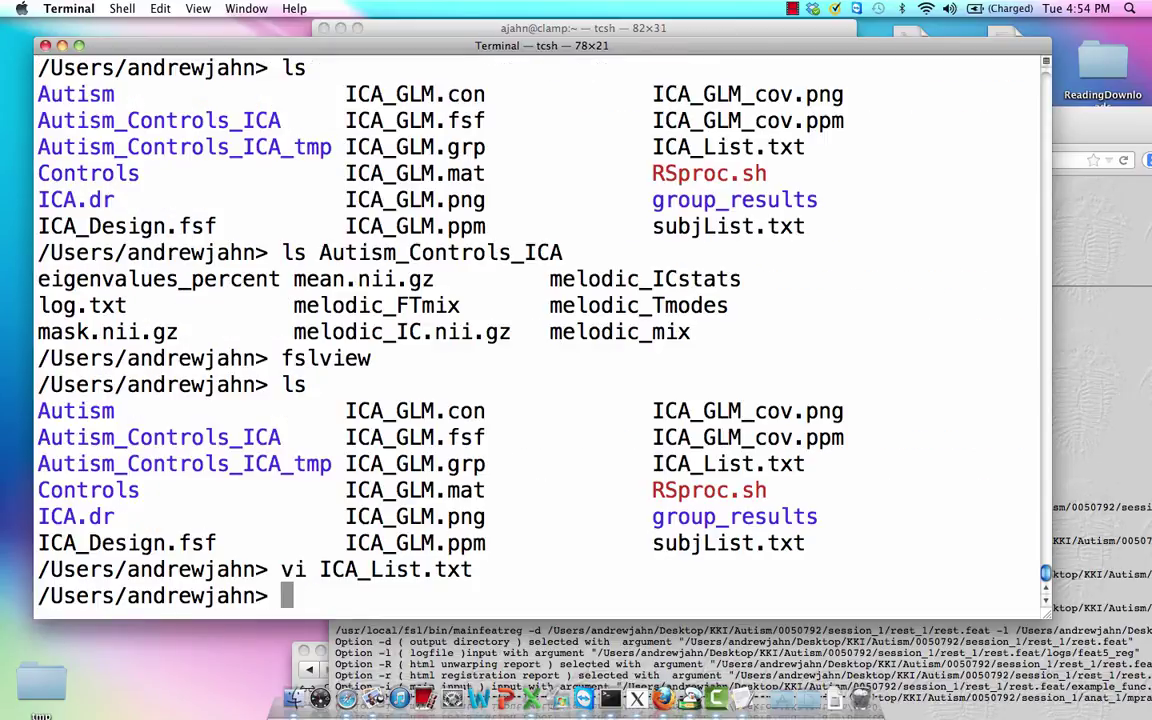
{"action": "type", "text": "dual_regr"}
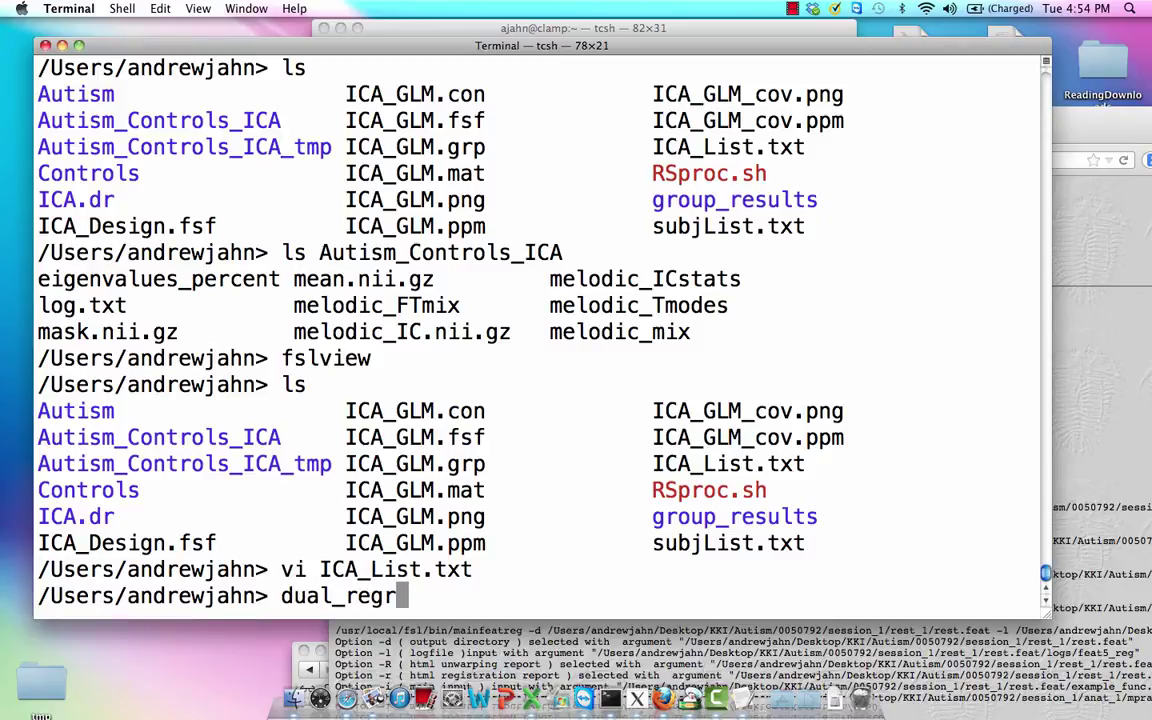
{"action": "type", "text": "ession "}
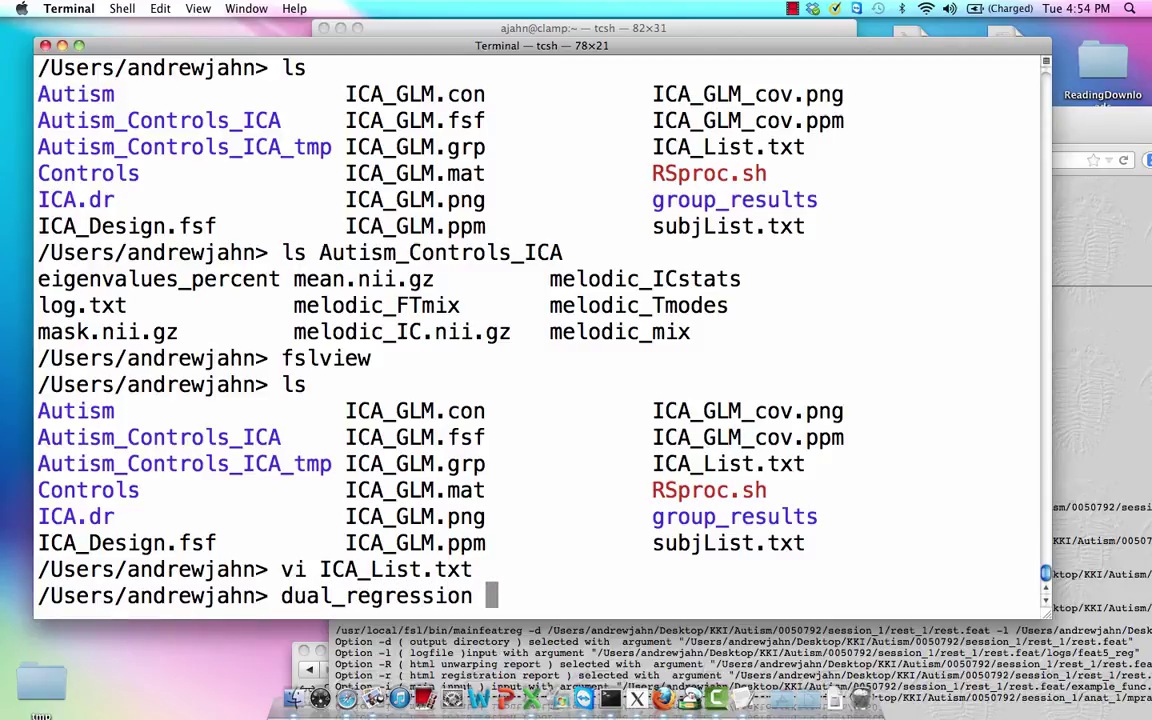
{"action": "type", "text": "Aut"}
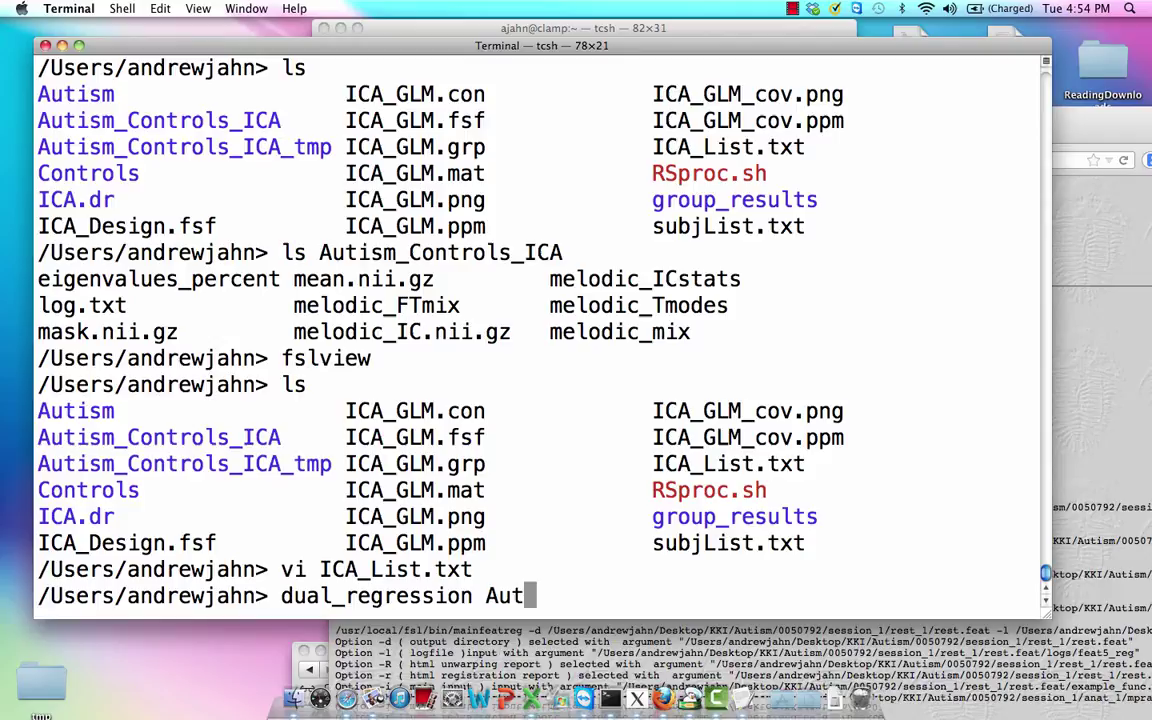
{"action": "type", "text": "ism_"}
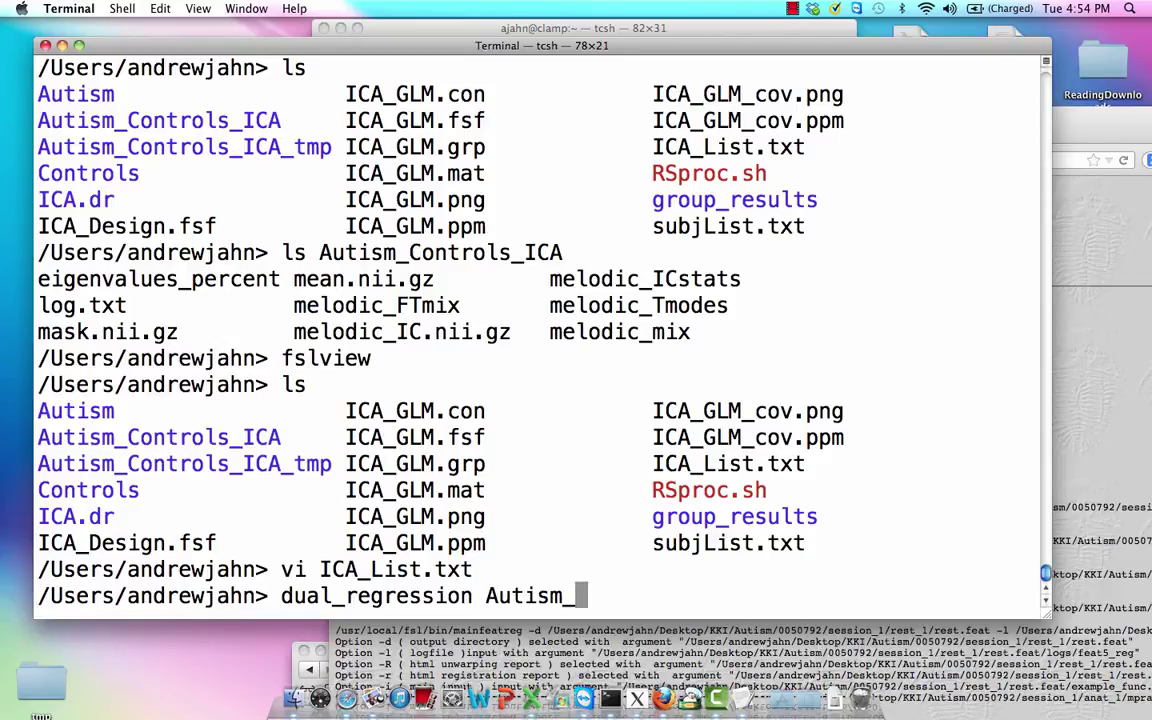
{"action": "type", "text": "C"}
- Complete the group map Autism_Controls_ICA/melodic_IC.nii.gz and add the arguments 1 -1
{"action": "key", "text": "Tab"}
{"action": "type", "text": "/"}
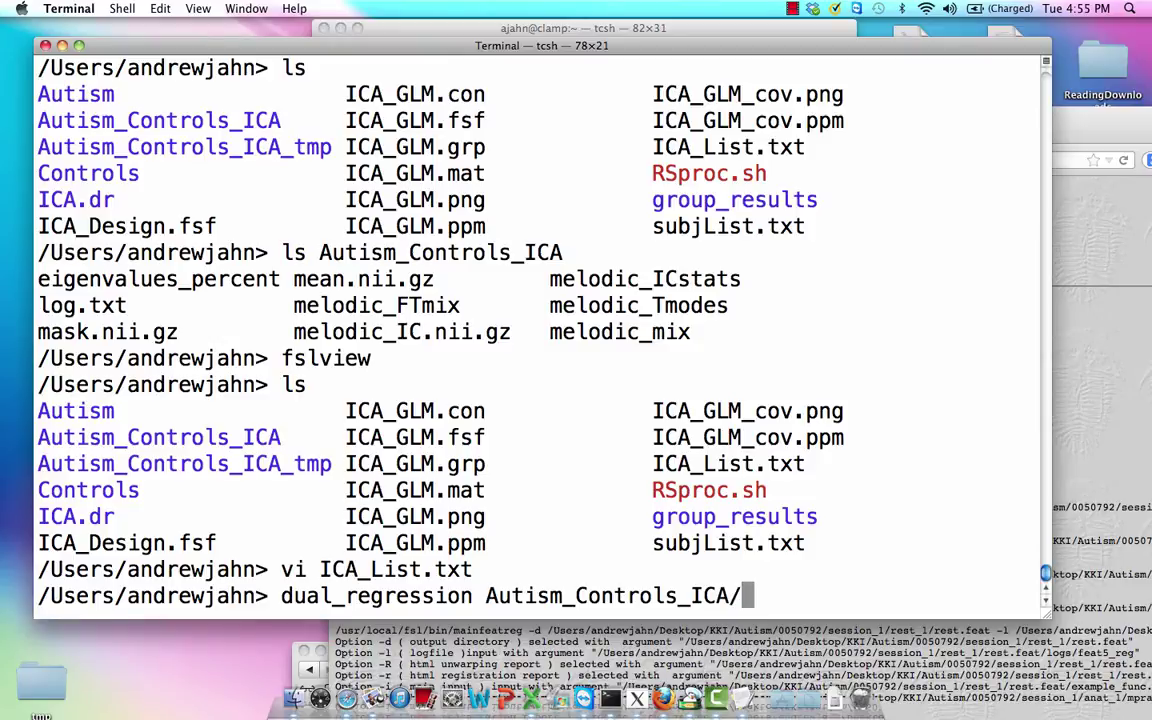
{"action": "type", "text": "I"}
{"action": "type", "text": "melodic_IC"}
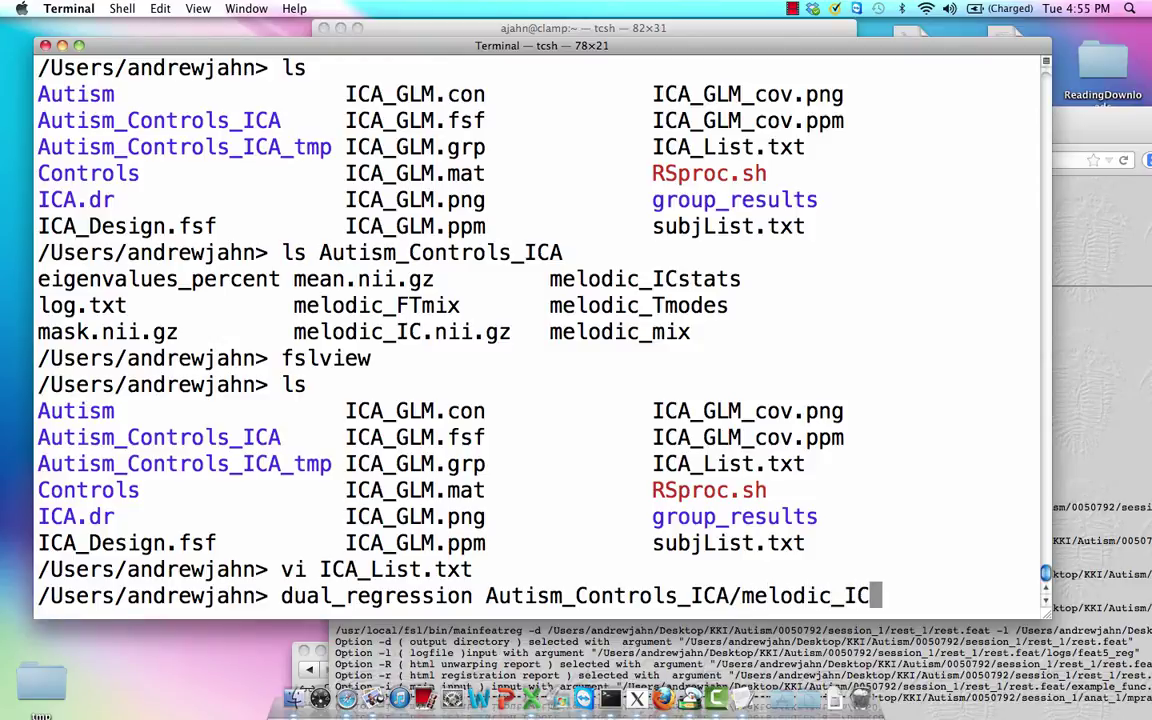
{"action": "type", "text": ".ni"}
{"action": "key", "text": "Tab"}
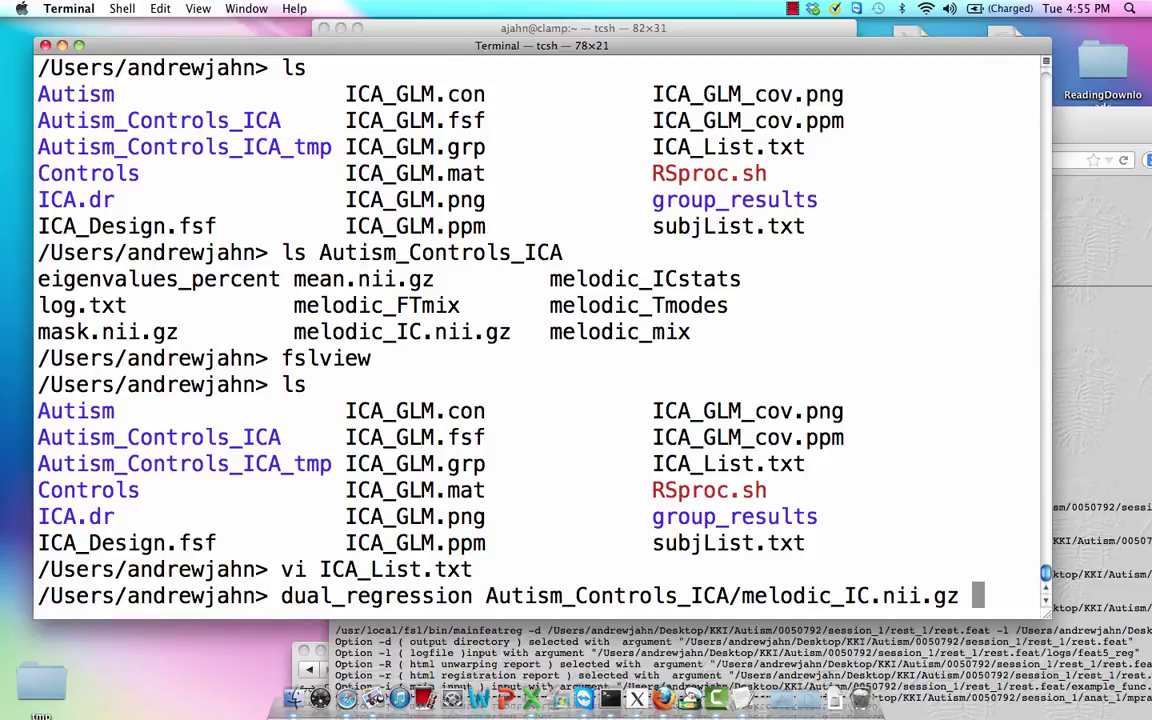
{"action": "type", "text": "1"}
{"action": "type", "text": "-1"}
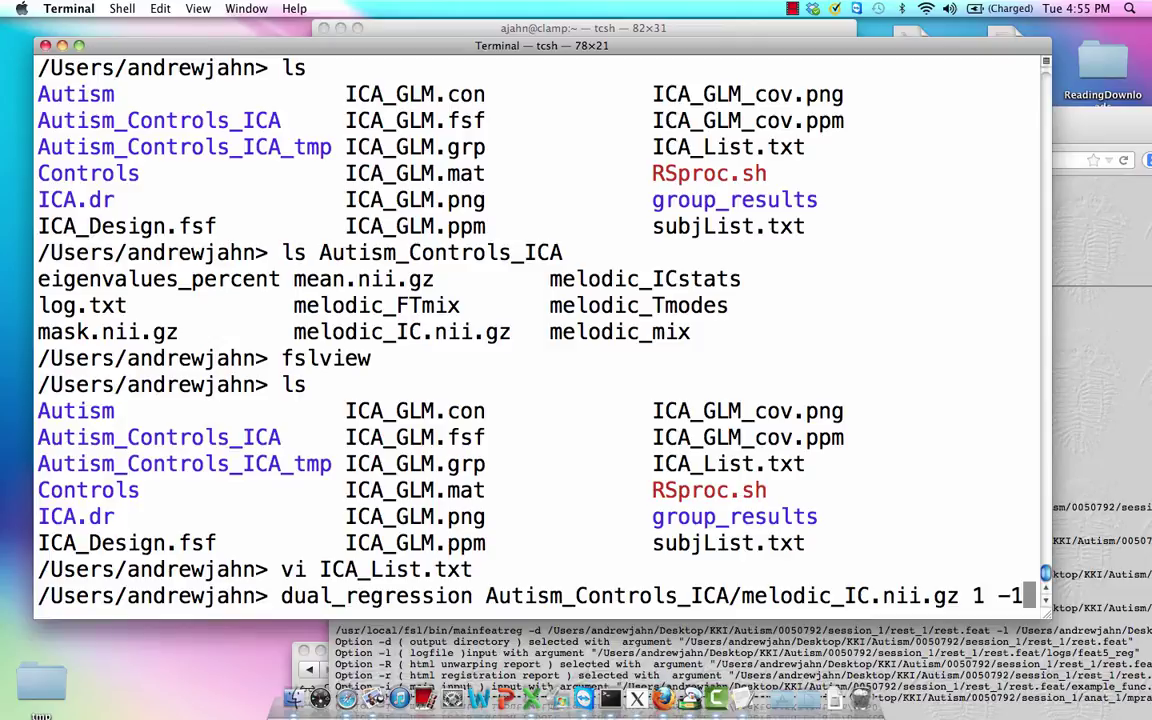
- Try ICA_GLM.mat ICA_GLM.con, then erase them and enter -1 5000 after the 1
{"action": "key", "text": "BackSpace"}
{"action": "key", "text": "BackSpace"}
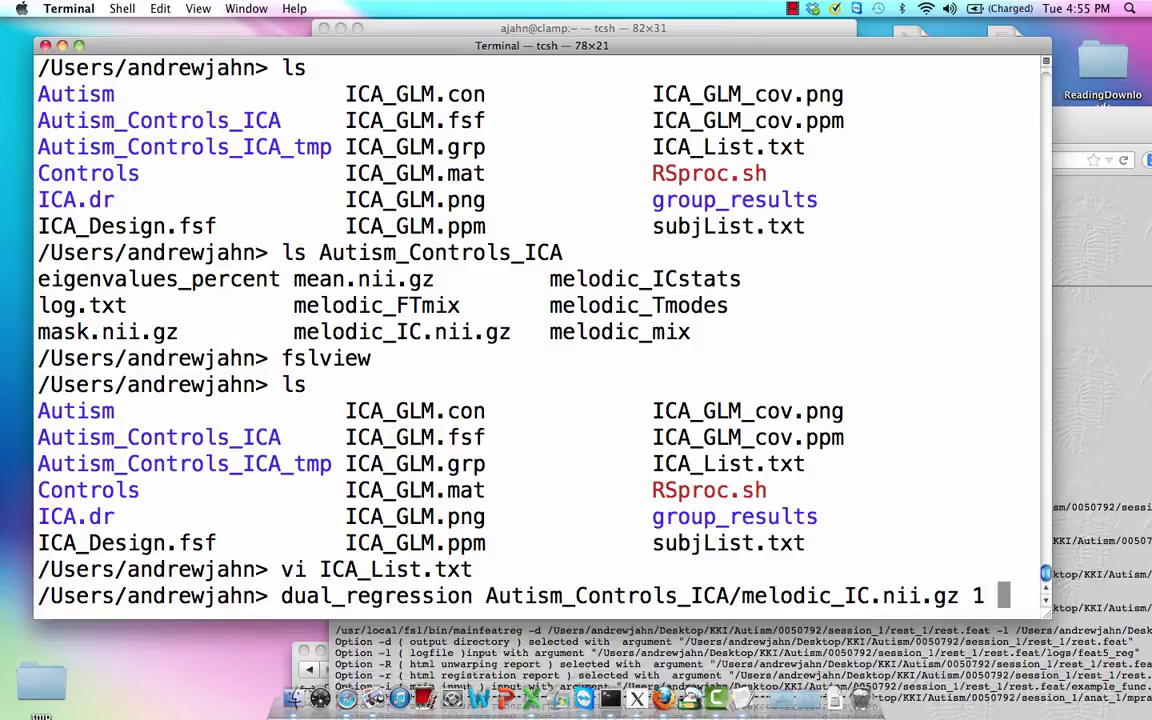
{"action": "type", "text": "ICA_"}
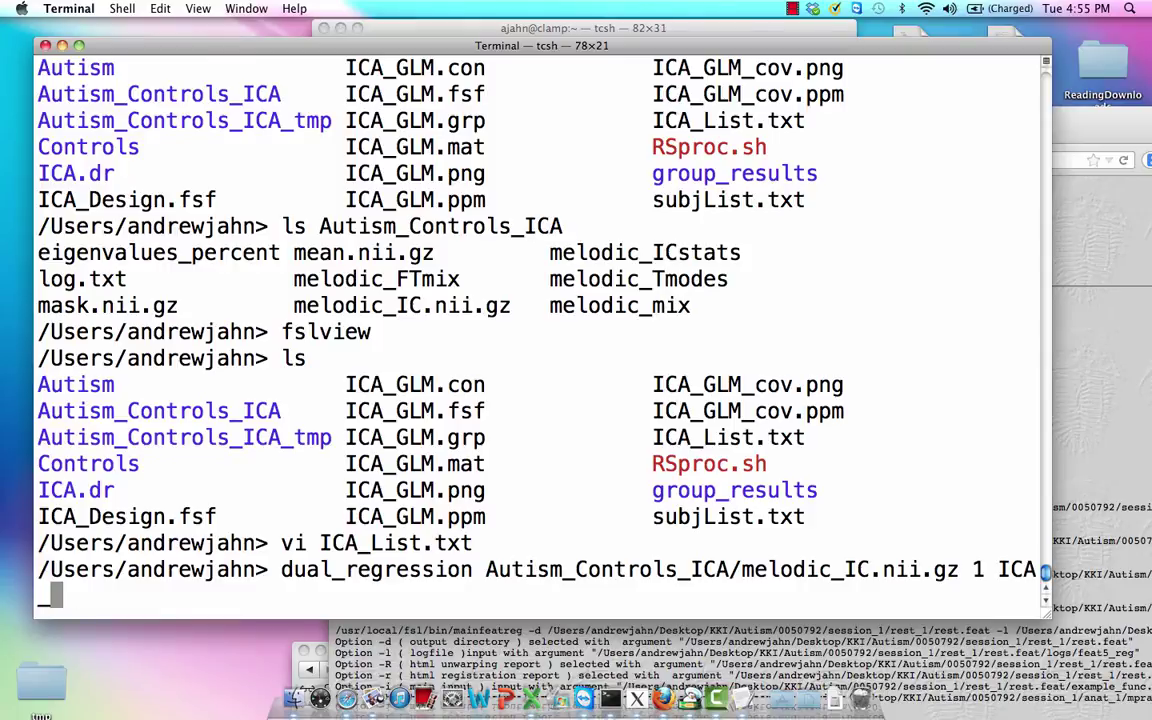
{"action": "type", "text": "GLM.mat"}
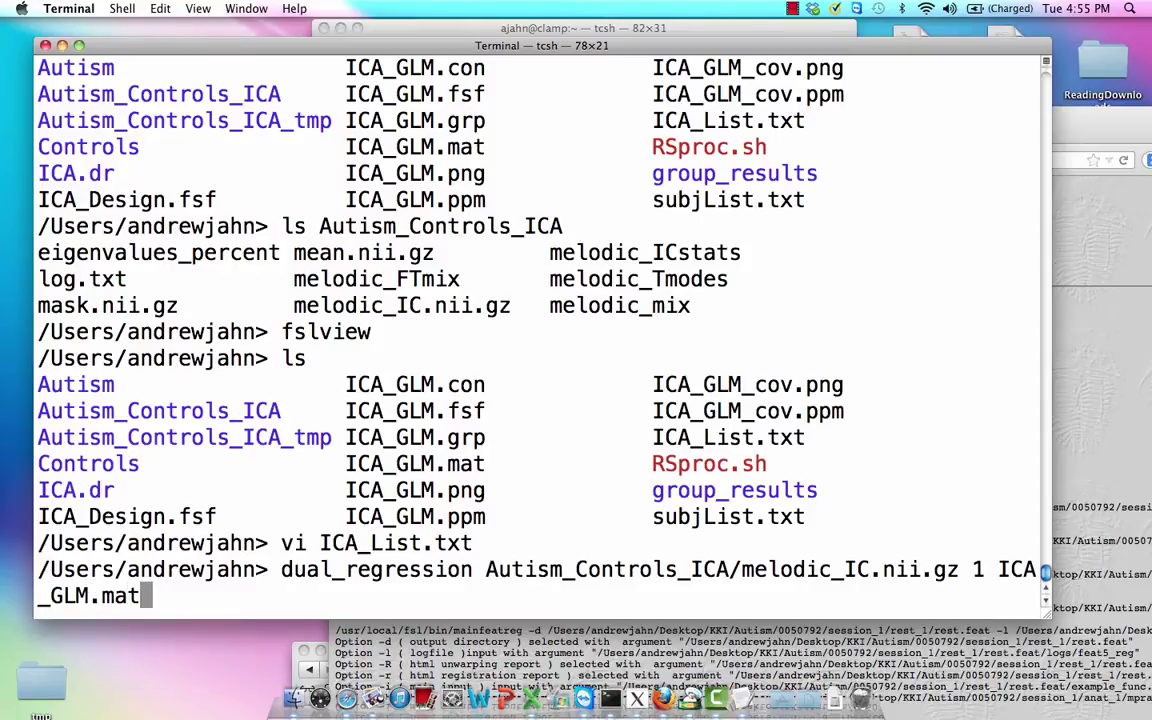
{"action": "type", "text": " ICA_"}
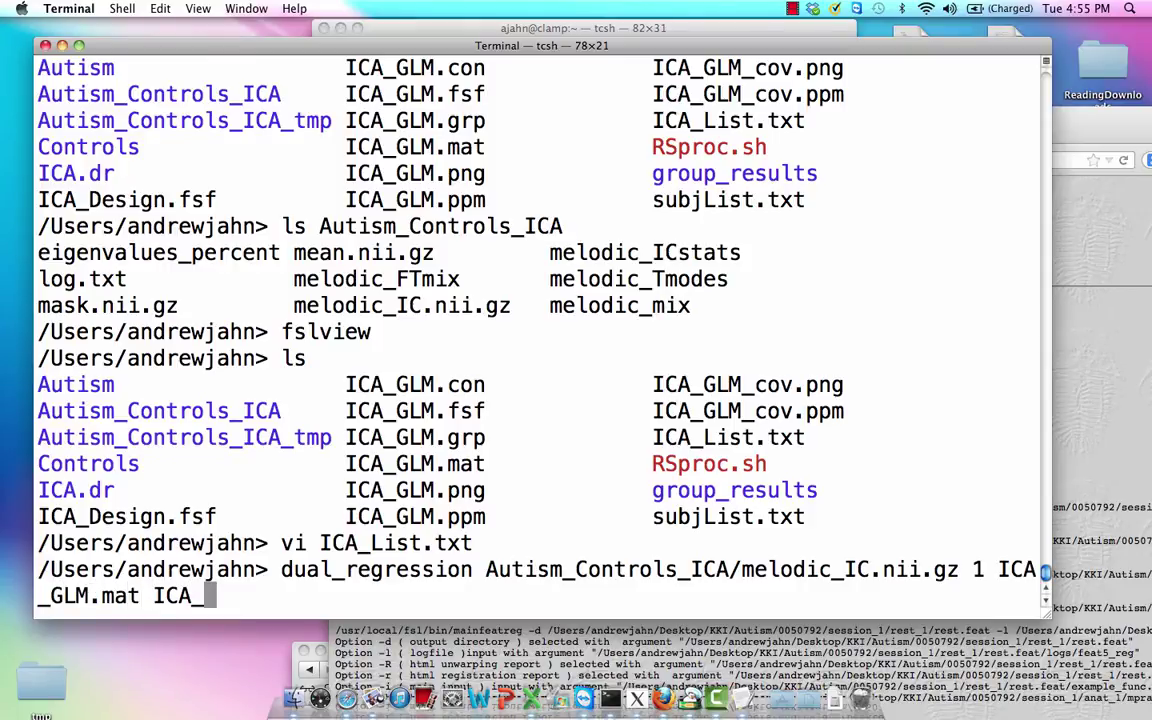
{"action": "type", "text": "GLM.con"}
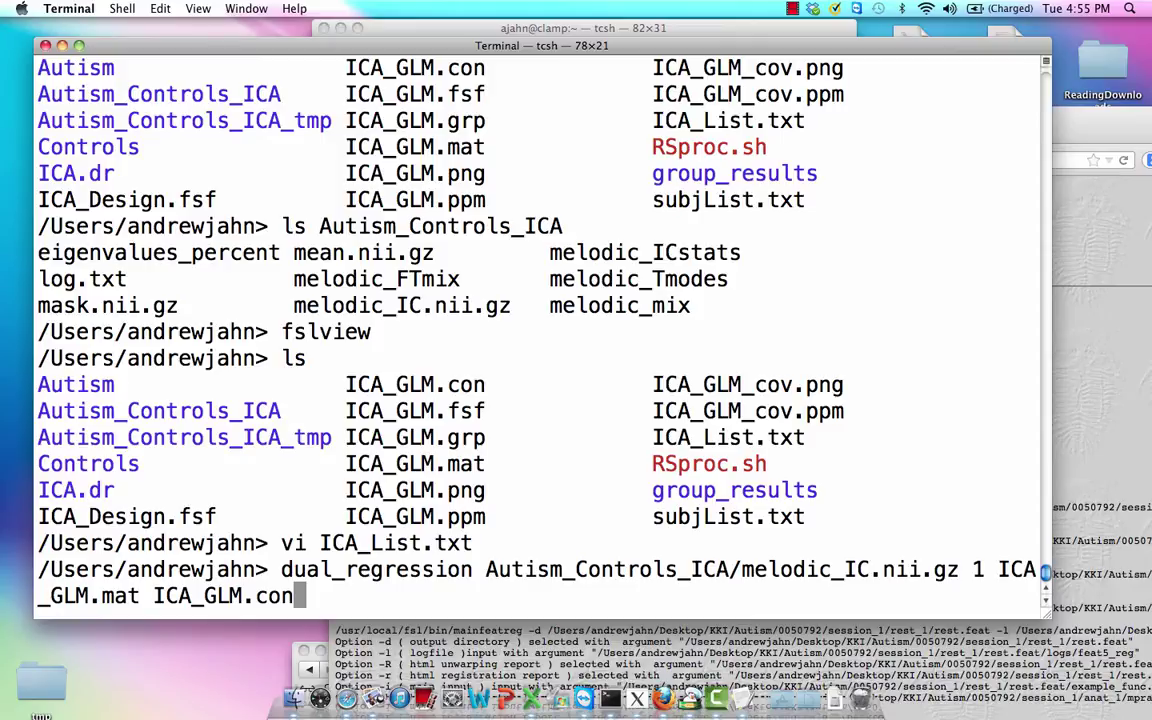
{"action": "key", "text": "BackSpace"}
{"action": "key", "text": "BackSpace"}
{"action": "key", "text": "BackSpace"}
{"action": "key", "text": "BackSpace"}
{"action": "key", "text": "BackSpace"}
{"action": "key", "text": "BackSpace"}
{"action": "key", "text": "BackSpace"}
{"action": "key", "text": "BackSpace"}
{"action": "key", "text": "BackSpace"}
{"action": "key", "text": "BackSpace"}
{"action": "key", "text": "BackSpace"}
{"action": "key", "text": "BackSpace"}
{"action": "key", "text": "BackSpace"}
{"action": "key", "text": "BackSpace"}
{"action": "key", "text": "BackSpace"}
{"action": "key", "text": "BackSpace"}
{"action": "key", "text": "BackSpace"}
{"action": "key", "text": "BackSpace"}
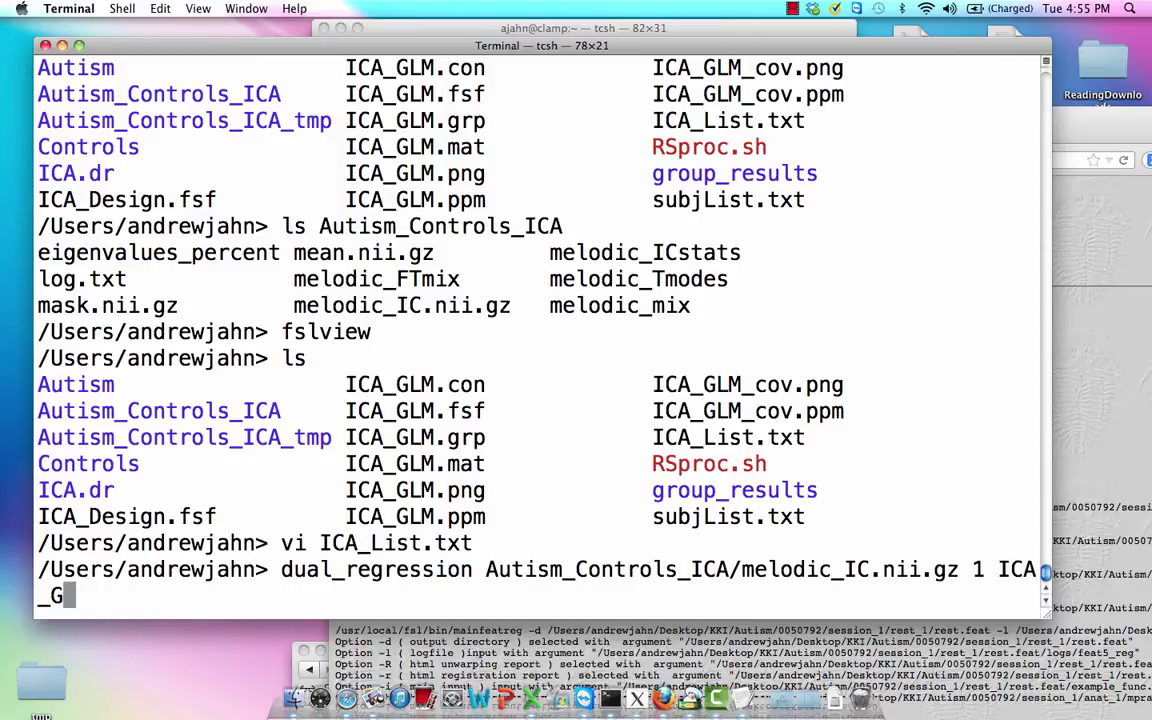
{"action": "key", "text": "BackSpace"}
{"action": "key", "text": "BackSpace"}
{"action": "key", "text": "BackSpace"}
{"action": "key", "text": "BackSpace"}
{"action": "key", "text": "BackSpace"}
{"action": "type", "text": "-1 "}
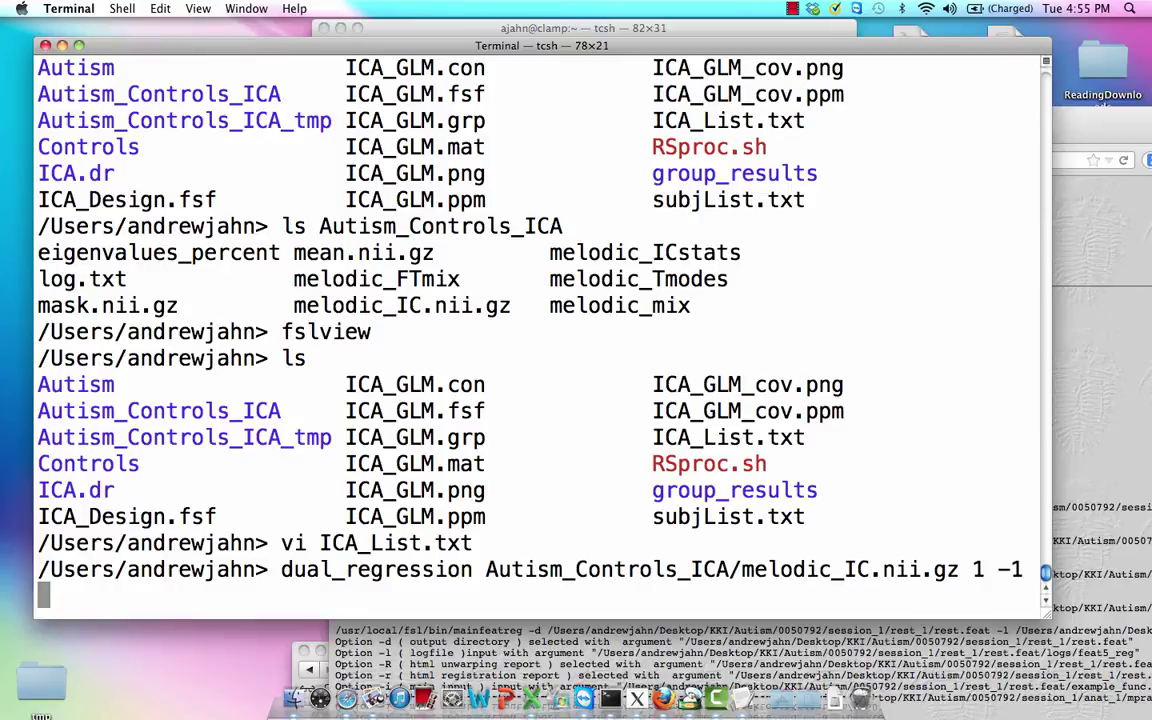
{"action": "type", "text": "5000"}
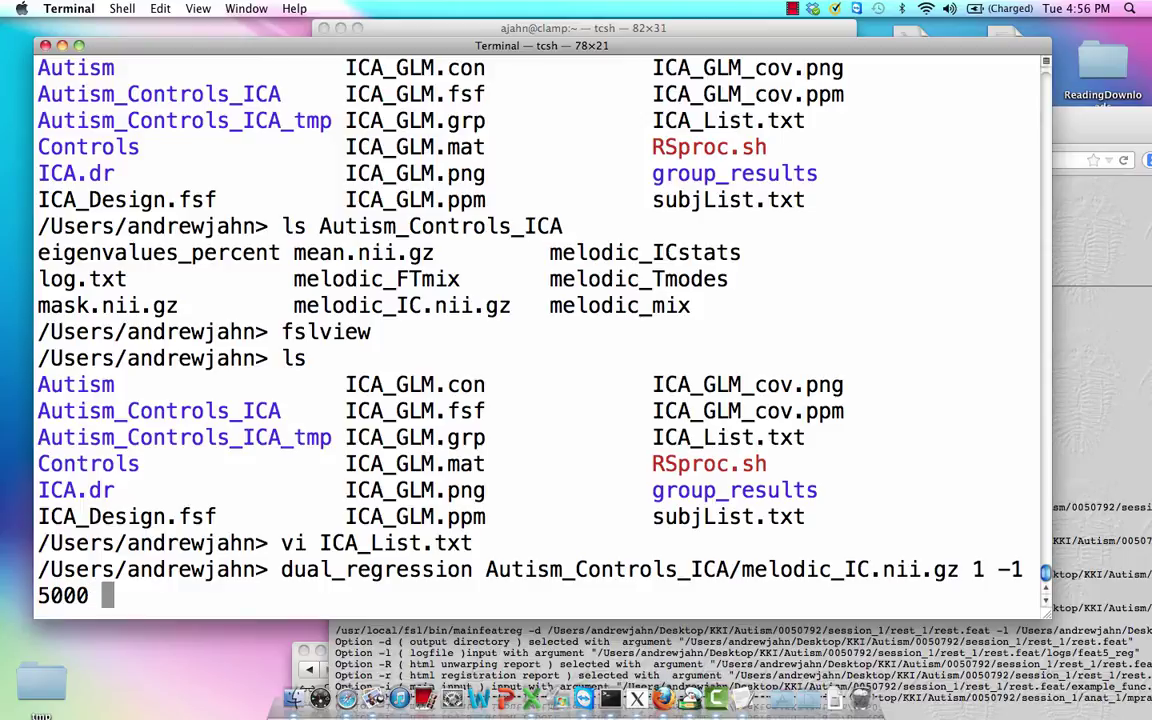
- Append output folder ICA.dr and the subject inputs `cat ICA_List.txt` to the command
{"action": "type", "text": "ICA"}
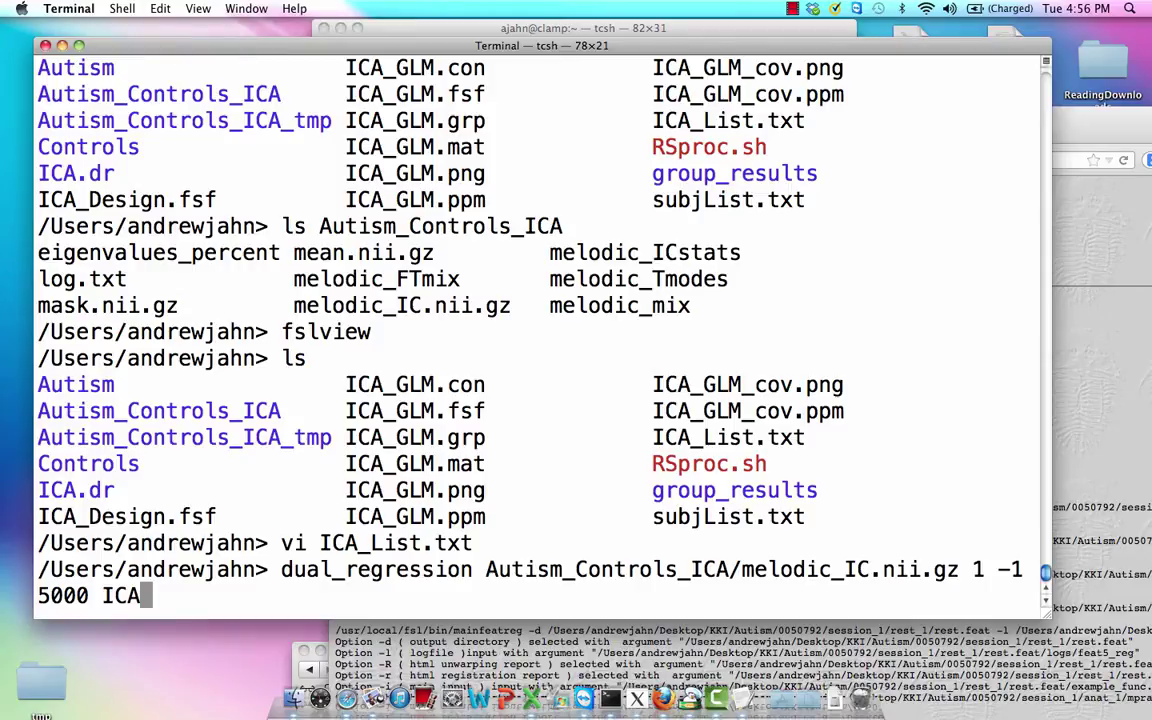
{"action": "type", "text": ".dr"}
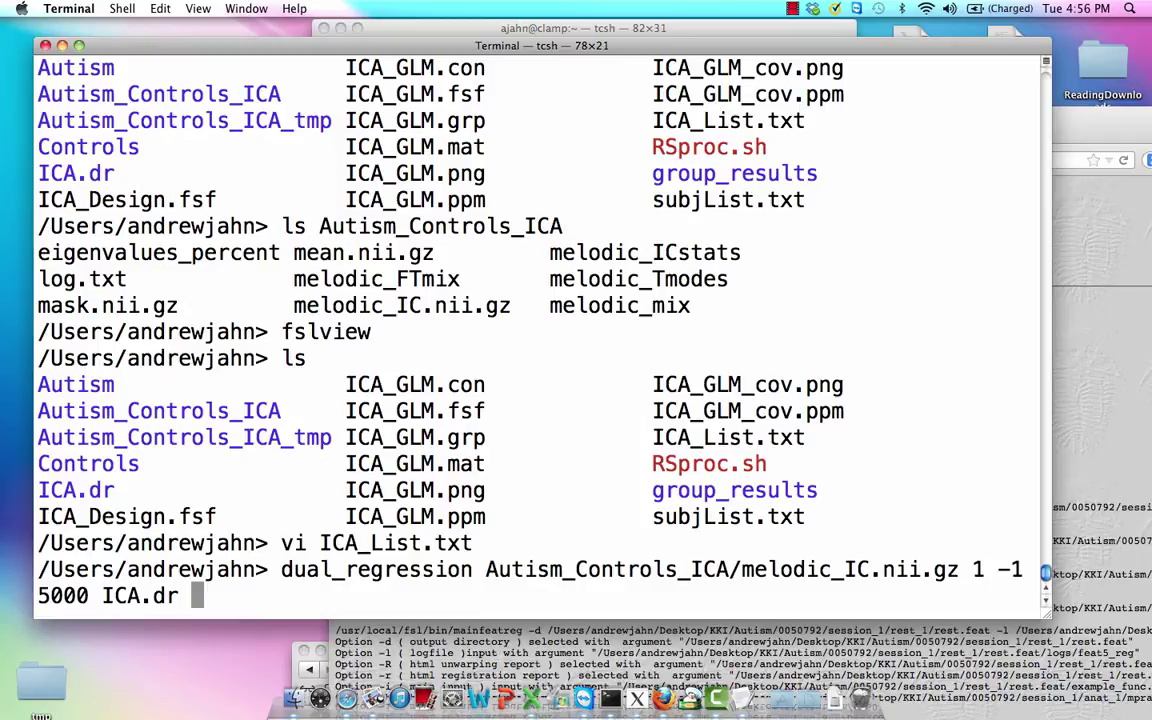
{"action": "type", "text": "c"}
{"action": "key", "text": "BackSpace"}
{"action": "type", "text": "`cat"}
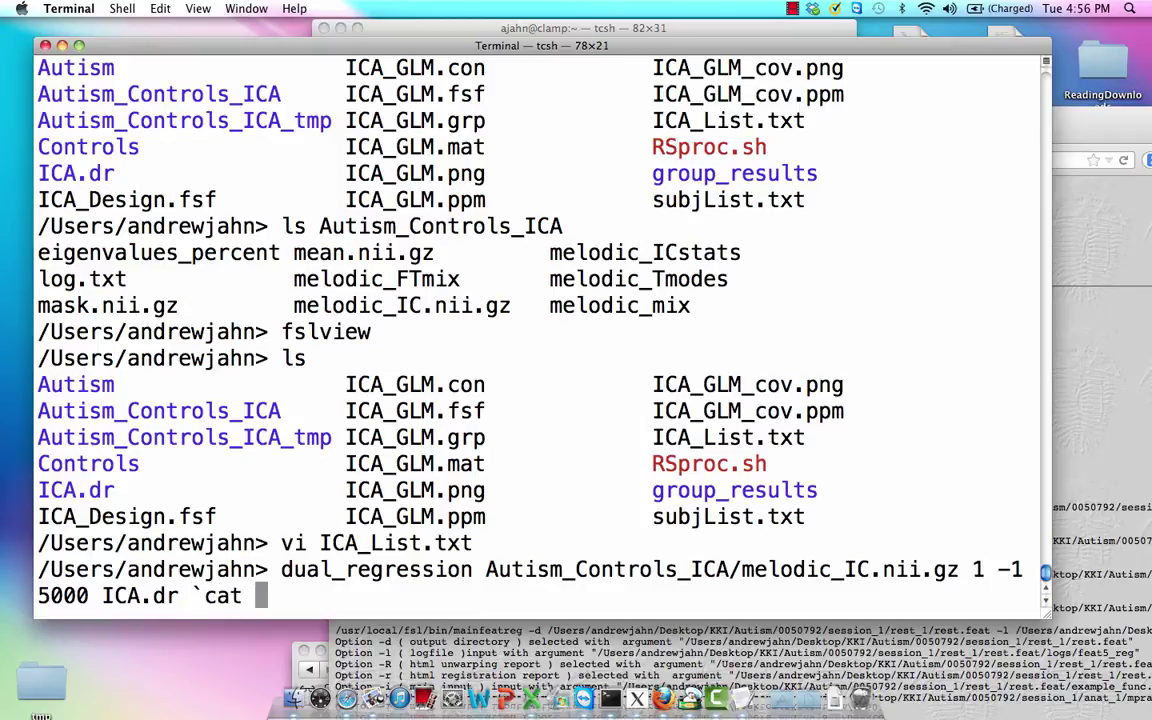
{"action": "type", "text": " ICA_List"}
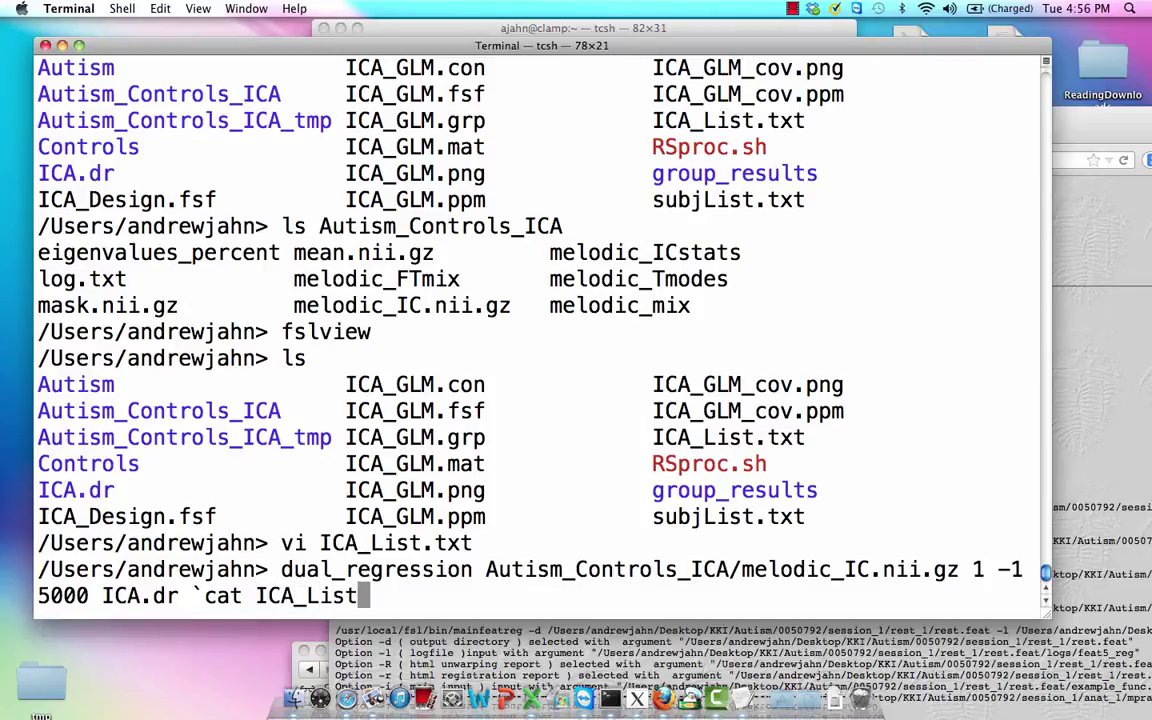
{"action": "key", "text": "Tab"}
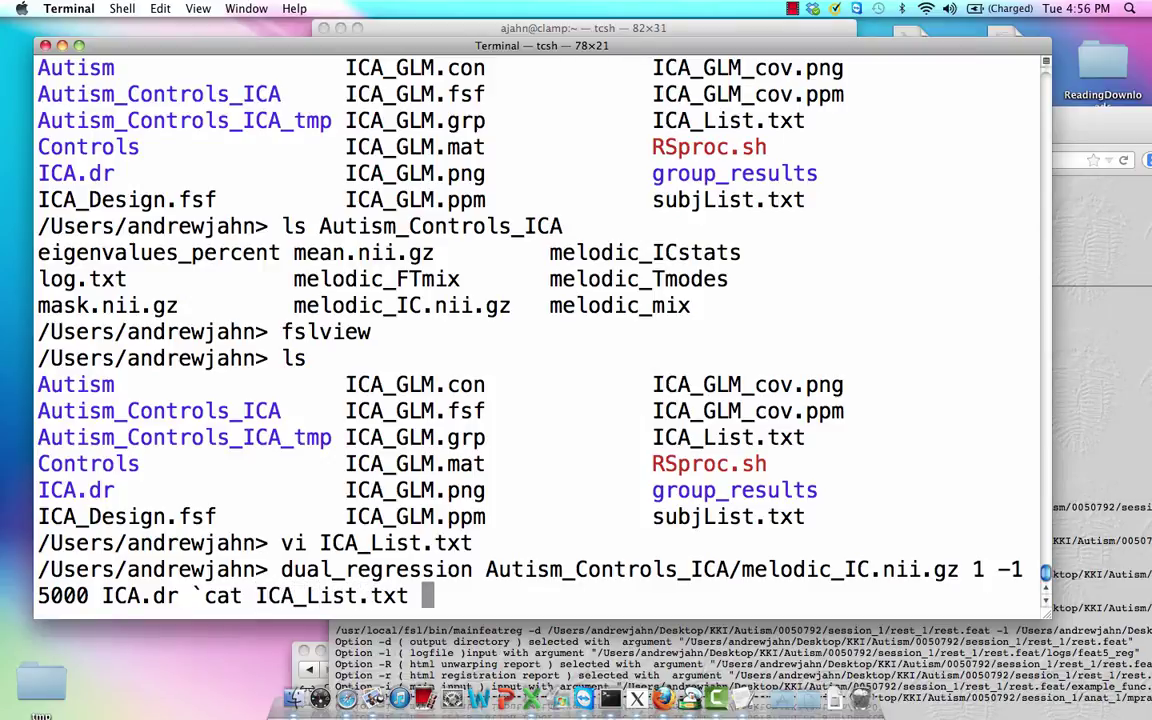
{"action": "key", "text": "BackSpace"}
{"action": "type", "text": "`"}
{"action": "key", "text": "Left"}
{"action": "key", "text": "Left"}
{"action": "key", "text": "Left"}
{"action": "key", "text": "Left"}
{"action": "key", "text": "Left"}
{"action": "key", "text": "Left"}
{"action": "key", "text": "Left"}
{"action": "key", "text": "Left"}
{"action": "key", "text": "Left"}
{"action": "key", "text": "Left"}
{"action": "key", "text": "Left"}
{"action": "key", "text": "Left"}
{"action": "key", "text": "Left"}
{"action": "key", "text": "Left"}
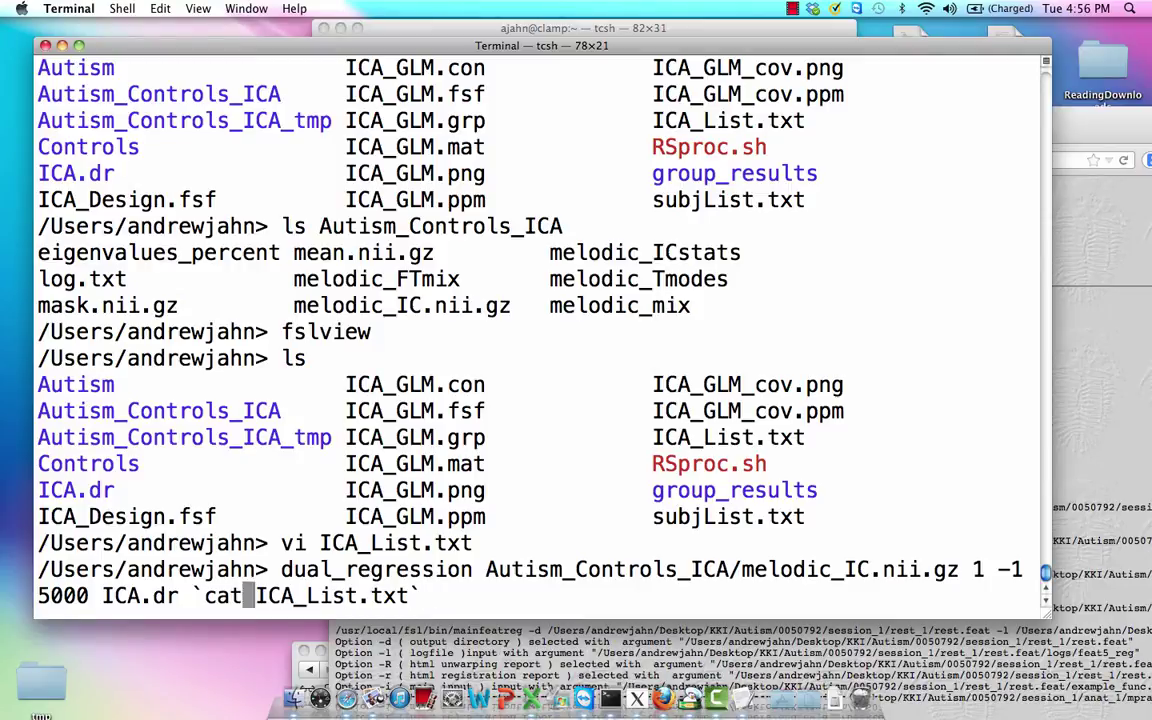
{"action": "key", "text": "Left"}
{"action": "key", "text": "Left"}
{"action": "key", "text": "Left"}
{"action": "key", "text": "Left"}
{"action": "key", "text": "Left"}
{"action": "key", "text": "Left"}
{"action": "key", "text": "Left"}
{"action": "key", "text": "Left"}
- Rename the output to ICA_tmp.dr, run the command, and interrupt it at the common mask stage
{"action": "type", "text": "_tmp"}
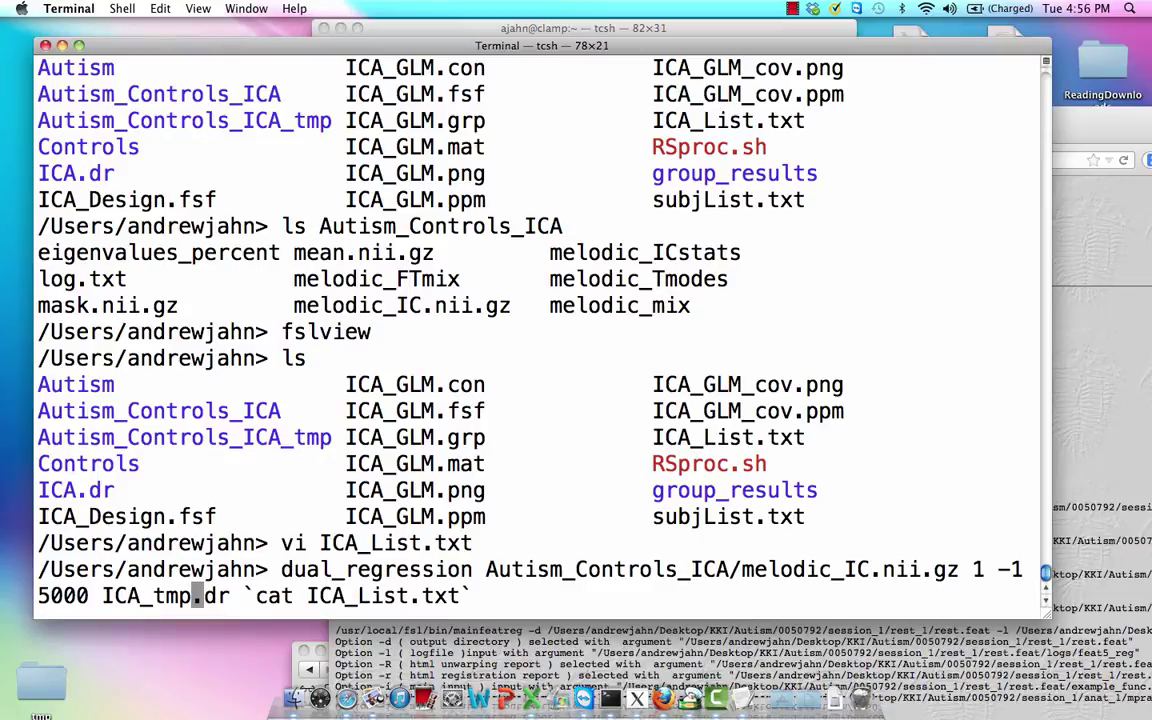
{"action": "key", "text": "Return"}
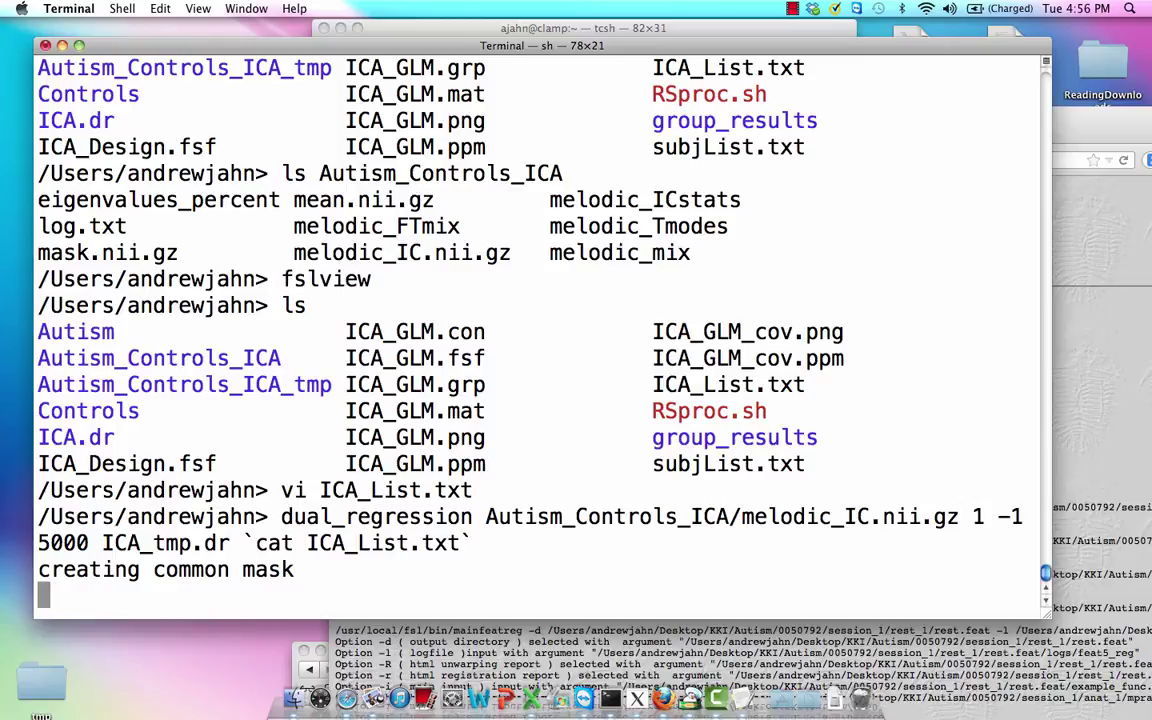
{"action": "key", "text": "ctrl+c"}
{"action": "key", "text": "Return"}
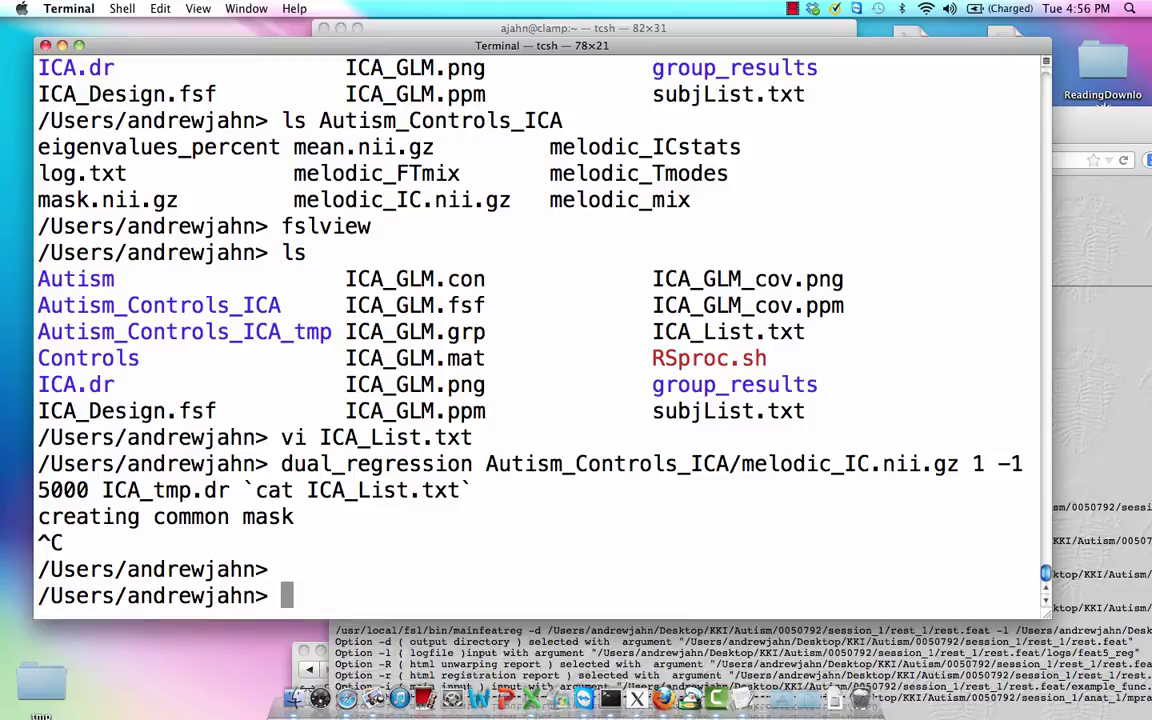
- Recall the last command and replace -1 5000 with ICA_GLM.mat ICA_GLM.con 5000
{"action": "key", "text": "Up"}
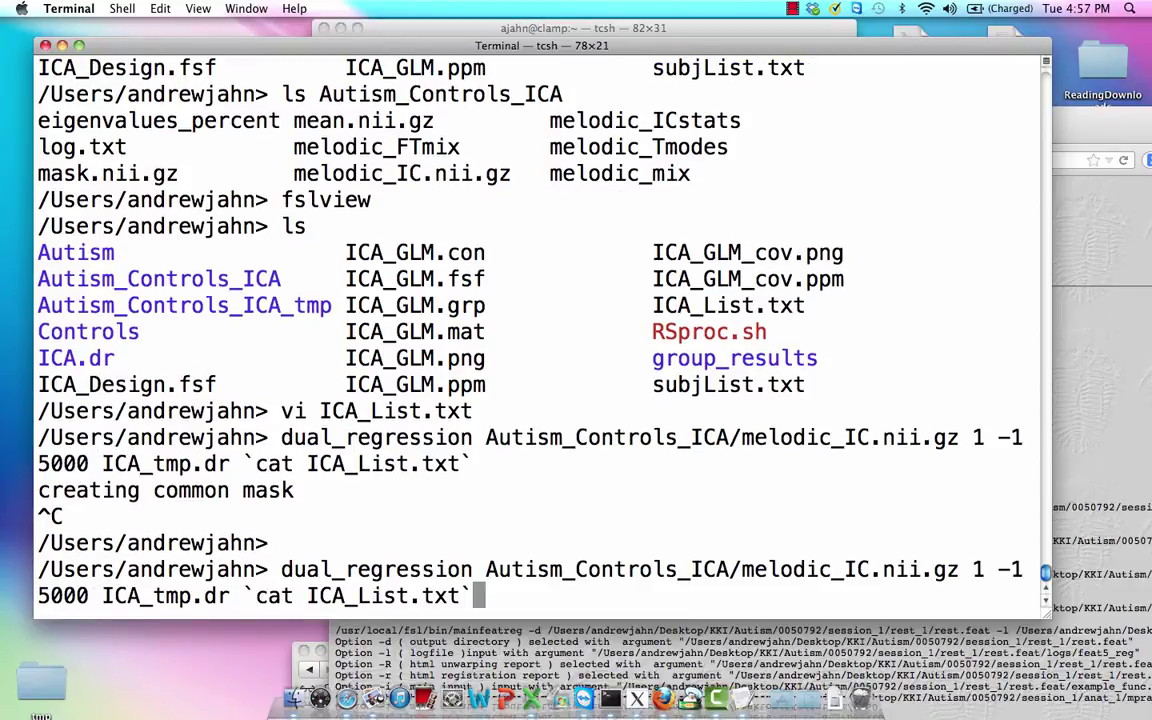
{"action": "key", "text": "Left"}
{"action": "key", "text": "Left"}
{"action": "key", "text": "Left"}
{"action": "key", "text": "Left"}
{"action": "key", "text": "Left"}
{"action": "key", "text": "Left"}
{"action": "key", "text": "Left"}
{"action": "key", "text": "Left"}
{"action": "key", "text": "Left"}
{"action": "key", "text": "Left"}
{"action": "key", "text": "Left"}
{"action": "key", "text": "Left"}
{"action": "key", "text": "Left"}
{"action": "key", "text": "Left"}
{"action": "key", "text": "Left"}
{"action": "key", "text": "Left"}
{"action": "key", "text": "Left"}
{"action": "key", "text": "Left"}
{"action": "key", "text": "Left"}
{"action": "key", "text": "Left"}
{"action": "key", "text": "Left"}
{"action": "key", "text": "Left"}
{"action": "key", "text": "Left"}
{"action": "key", "text": "Left"}
{"action": "key", "text": "Left"}
{"action": "key", "text": "Left"}
{"action": "key", "text": "Left"}
{"action": "key", "text": "Left"}
{"action": "key", "text": "Left"}
{"action": "key", "text": "Left"}
{"action": "key", "text": "BackSpace"}
{"action": "key", "text": "BackSpace"}
{"action": "key", "text": "BackSpace"}
{"action": "key", "text": "BackSpace"}
{"action": "key", "text": "BackSpace"}
{"action": "key", "text": "BackSpace"}
{"action": "key", "text": "BackSpace"}
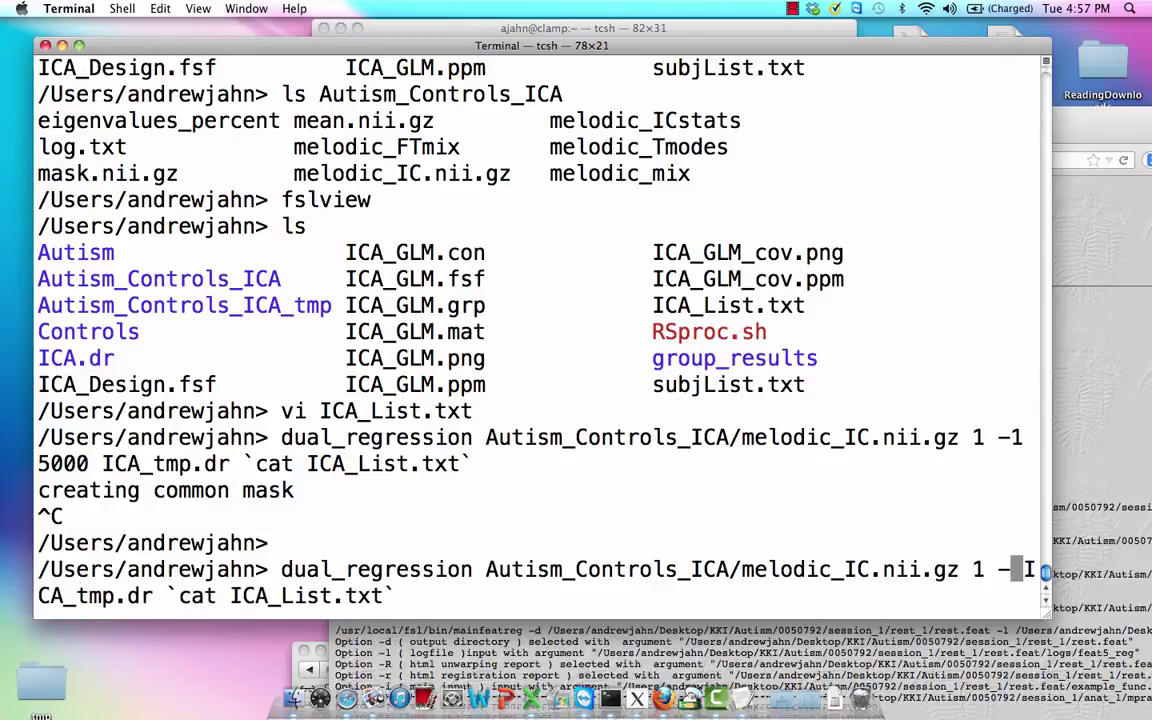
{"action": "type", "text": "ICA_"}
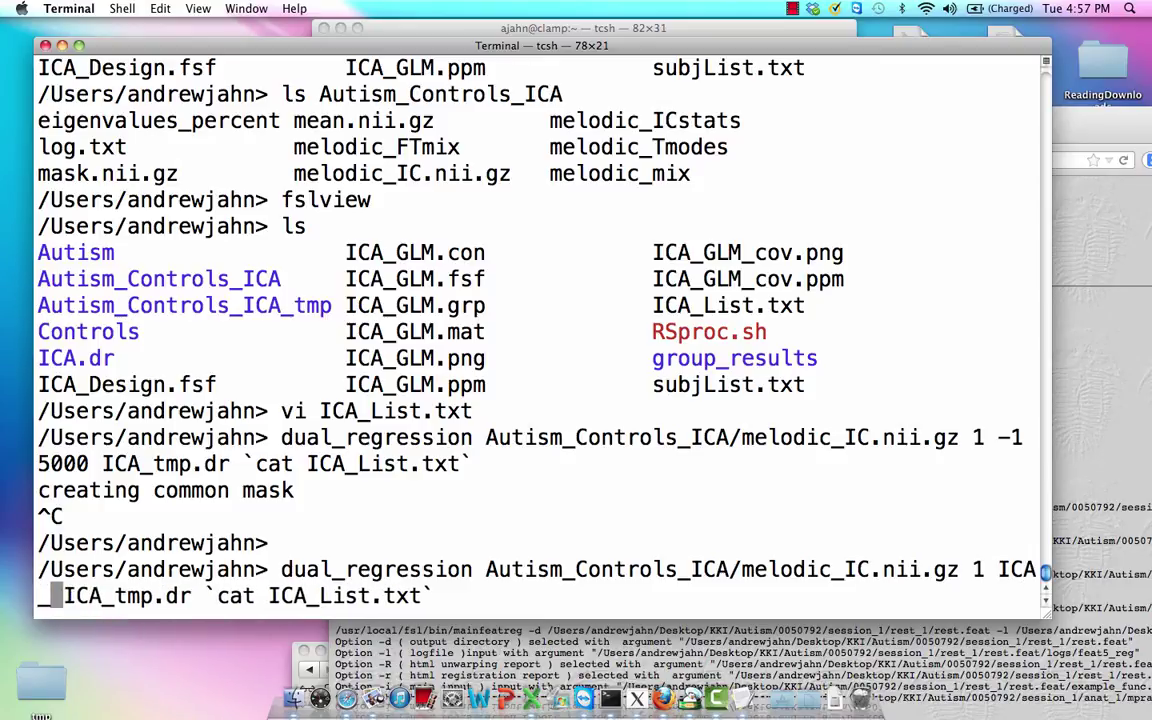
{"action": "type", "text": "GLM.mat ICA_"}
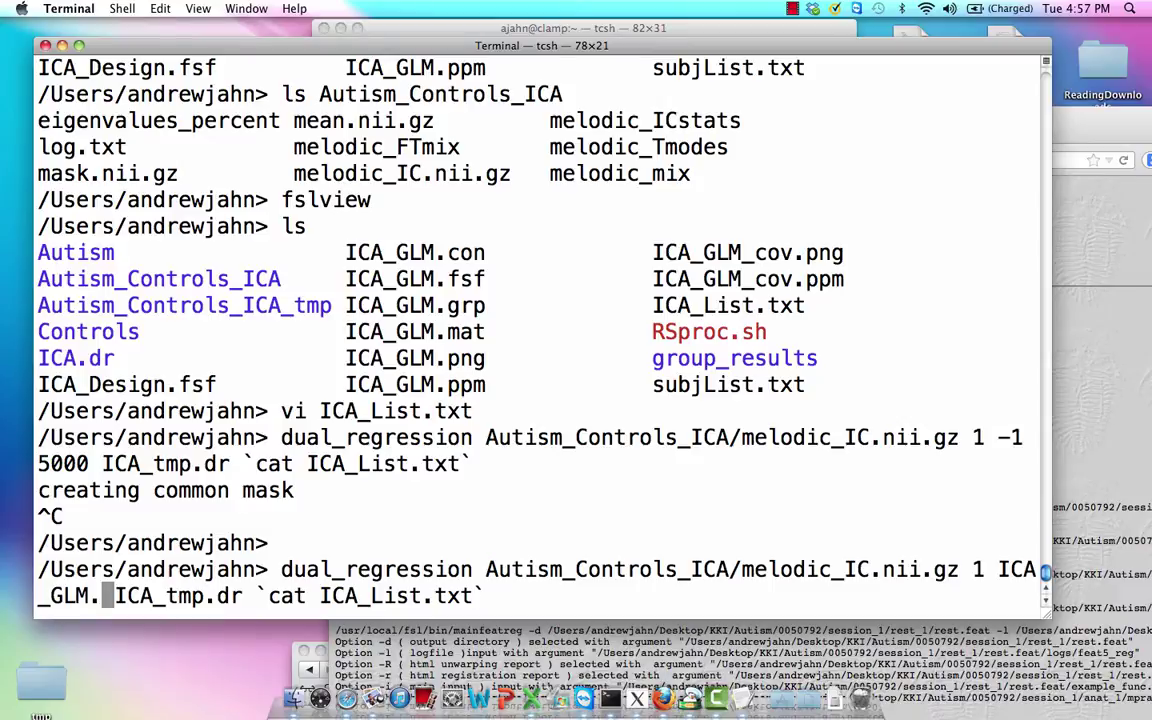
{"action": "type", "text": "GLM.con "}
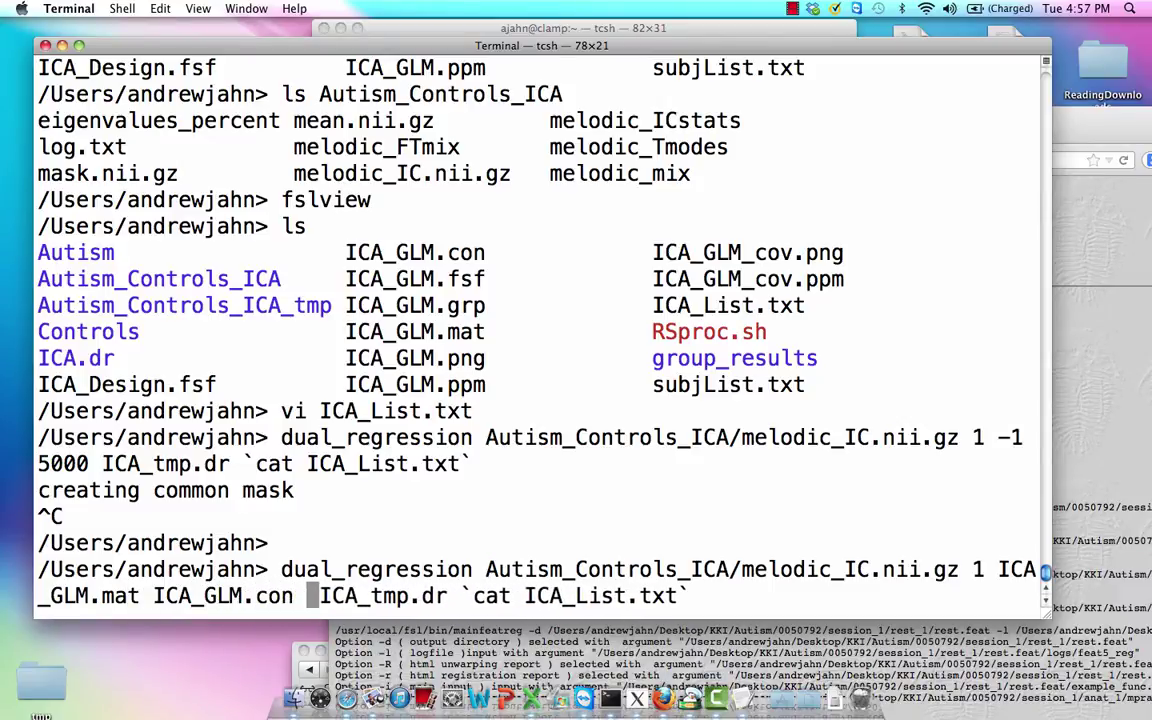
{"action": "type", "text": "5000"}
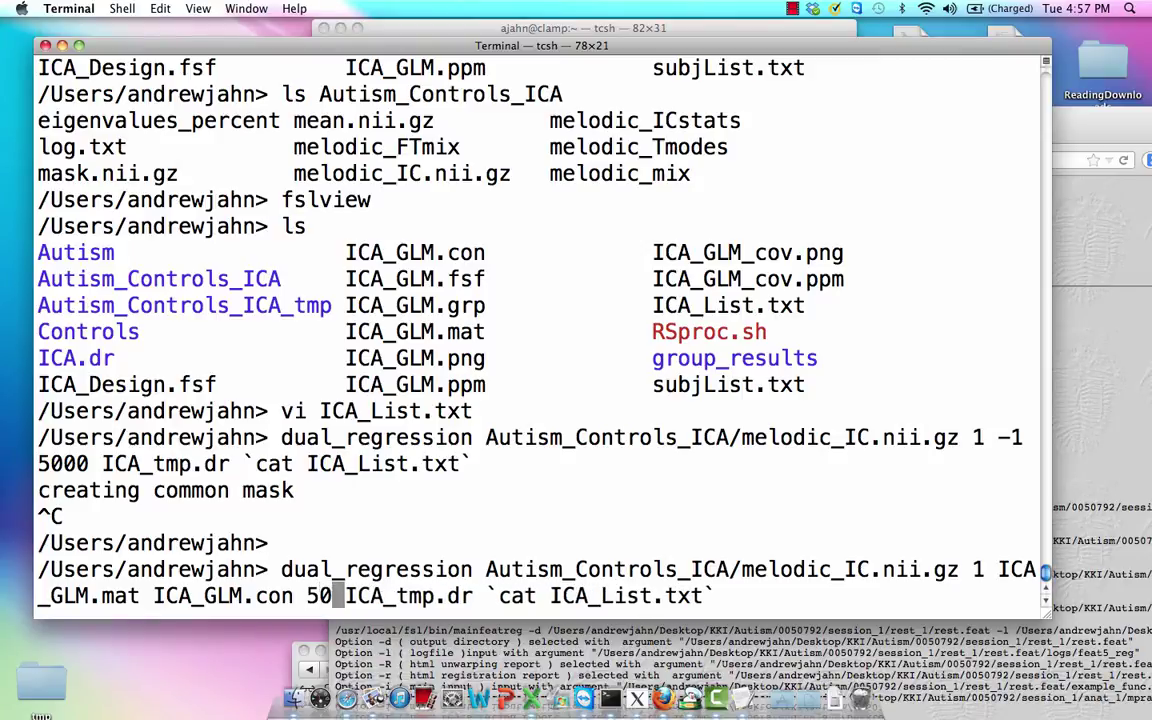